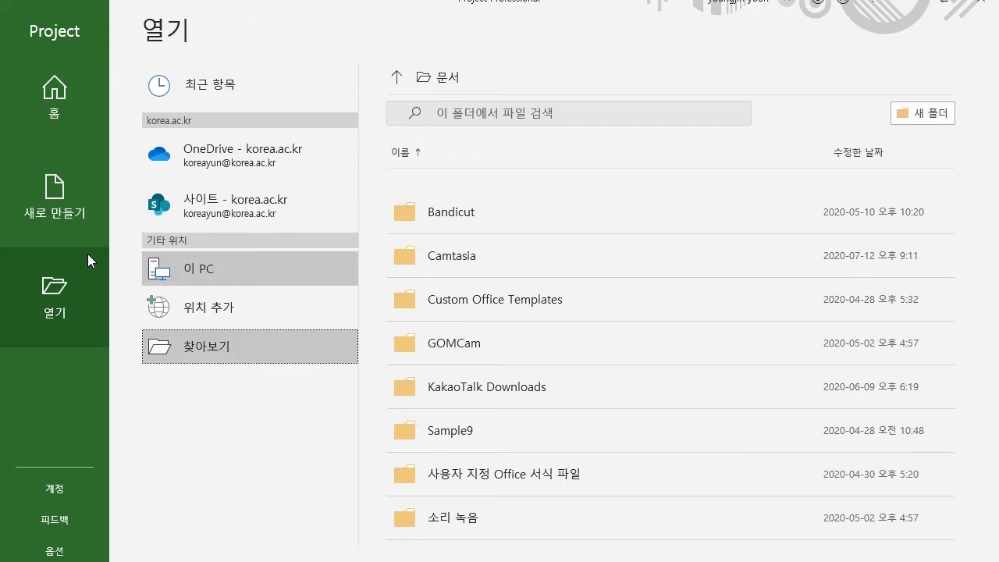
Step: Open the Excel workbook "01.MS프로젝트 2019 고급 - Sample" from the 문서 folder, filtering the files to Excel 통합 문서
click(200, 270)
click(200, 270)
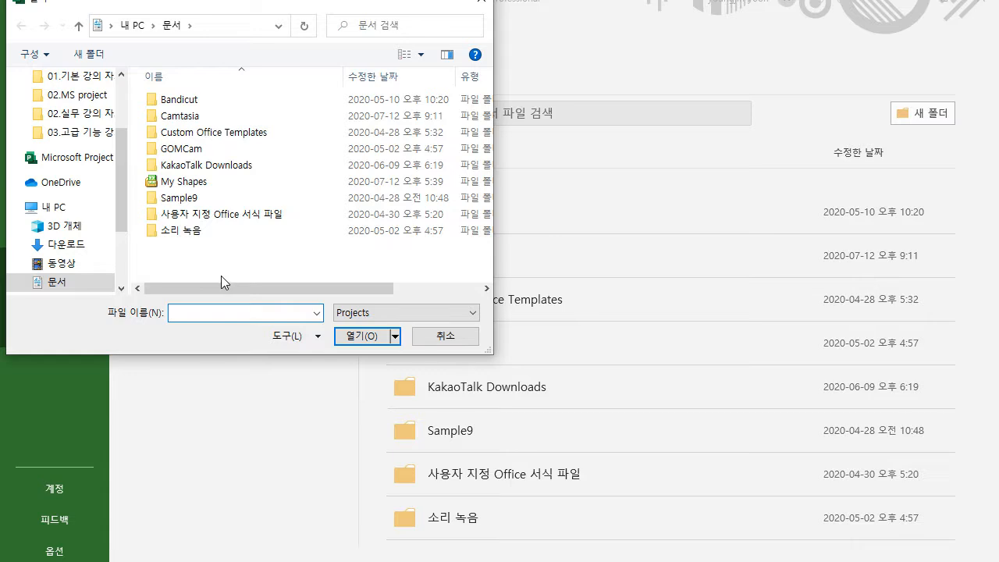
click(383, 314)
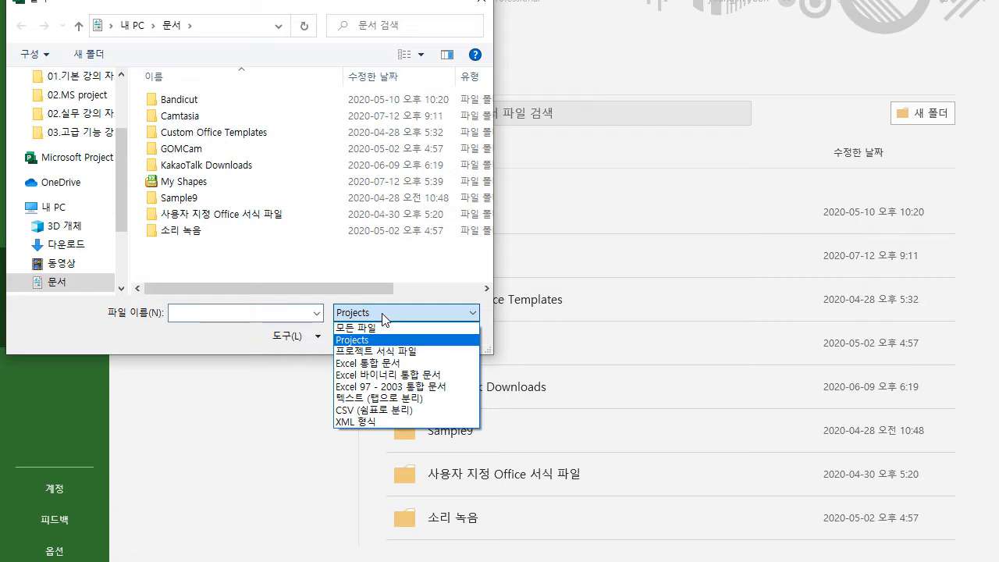
click(383, 363)
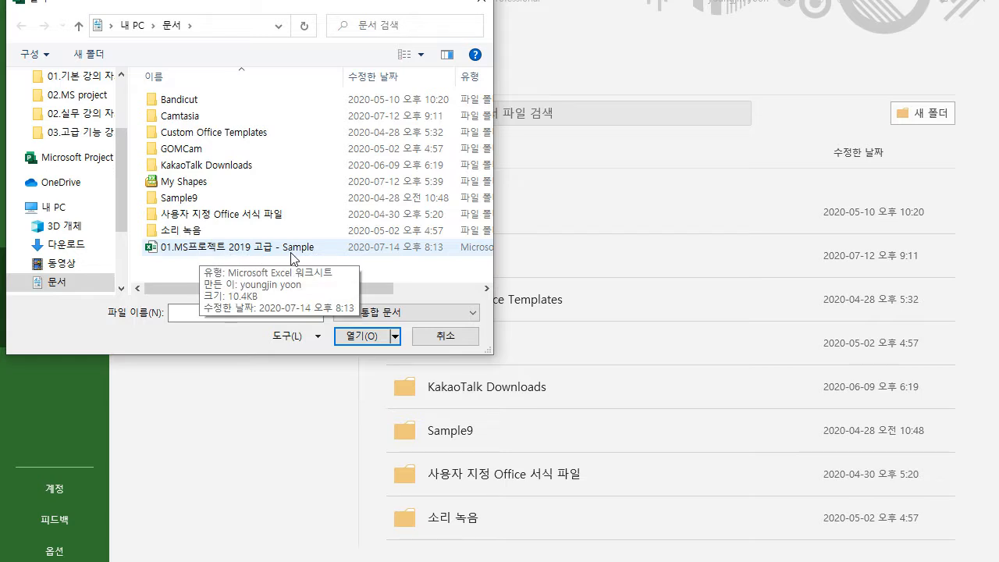
click(291, 249)
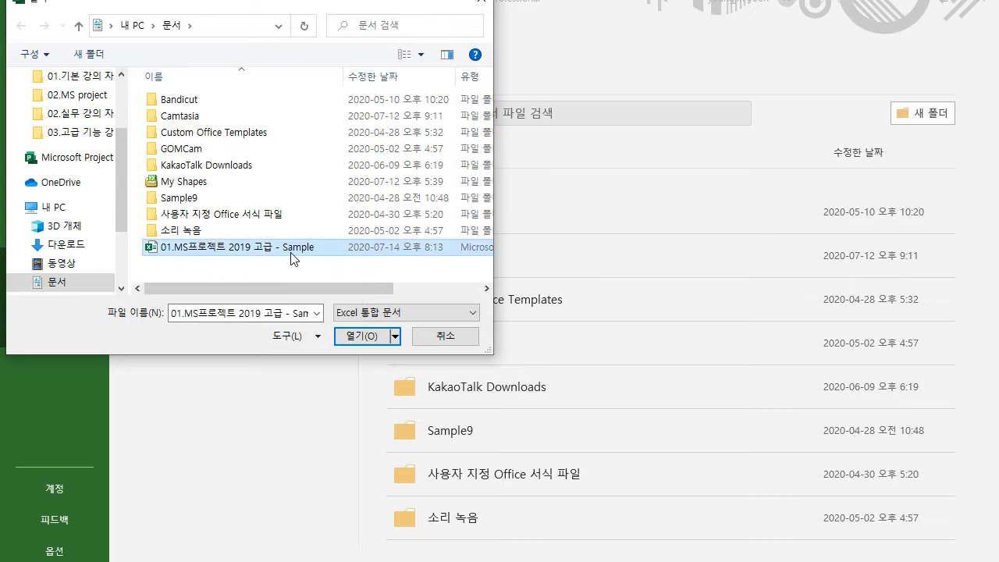
click(360, 335)
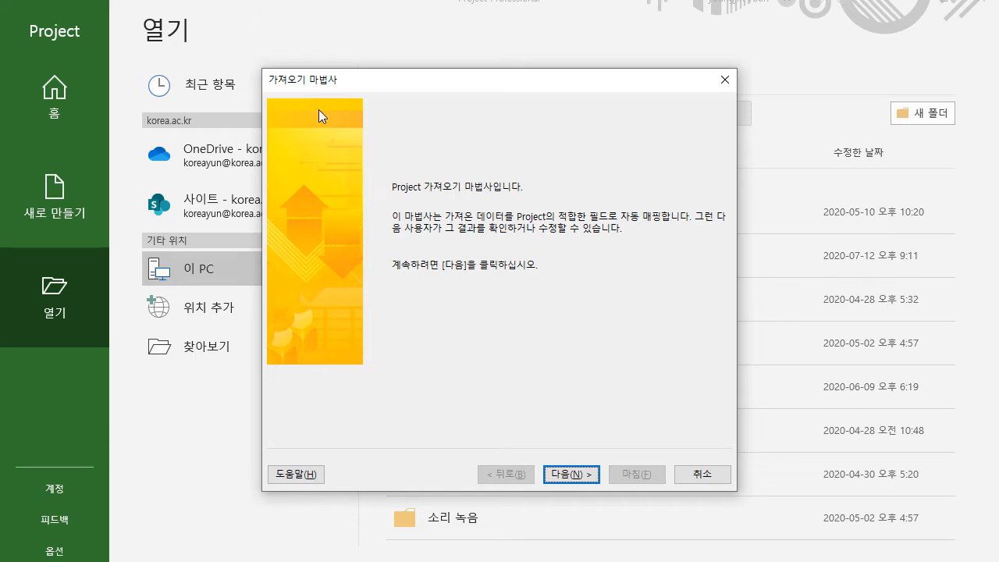
Step: Choose the existing map "기본 작업 정보" for the data in the import wizard
click(581, 477)
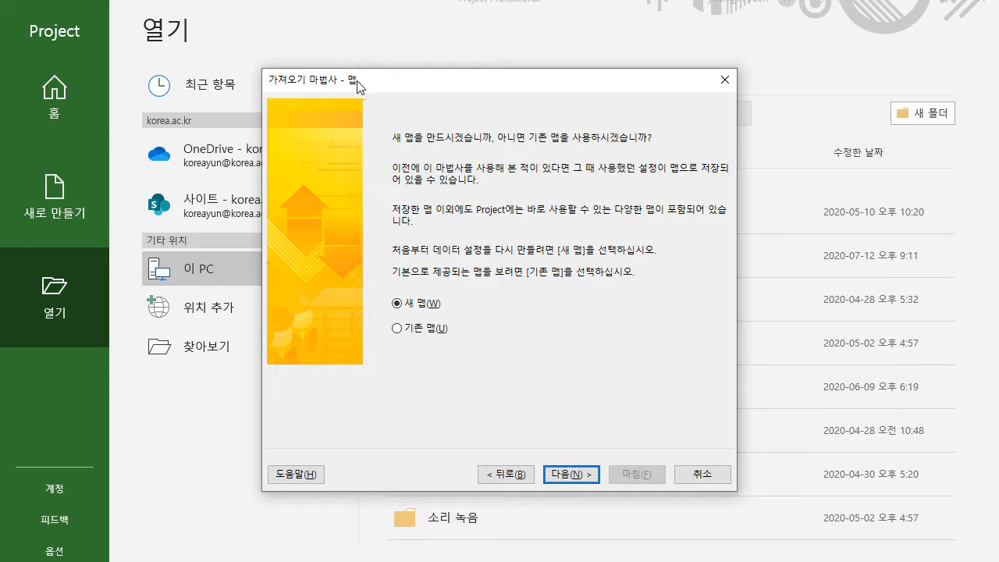
click(419, 331)
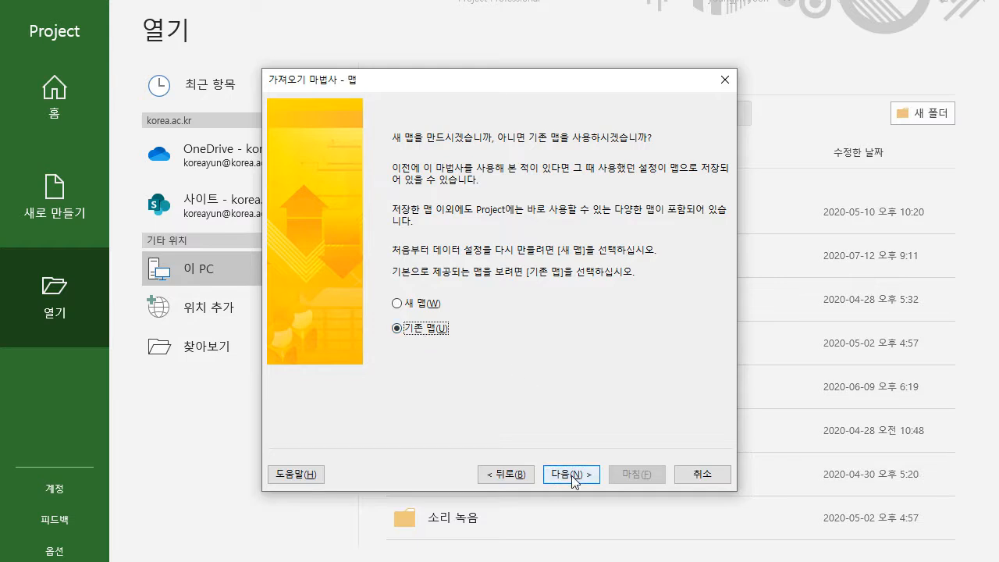
click(572, 474)
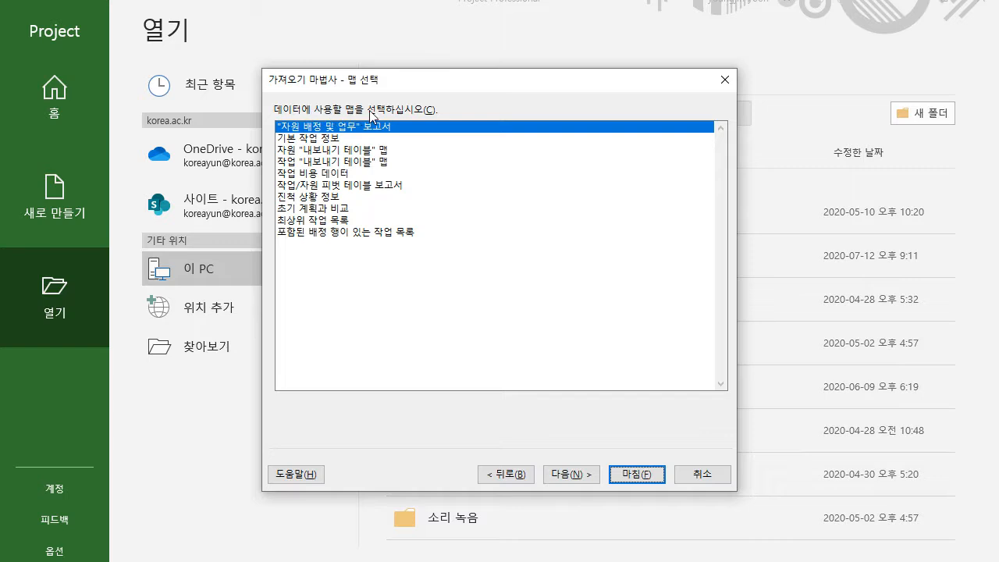
click(328, 140)
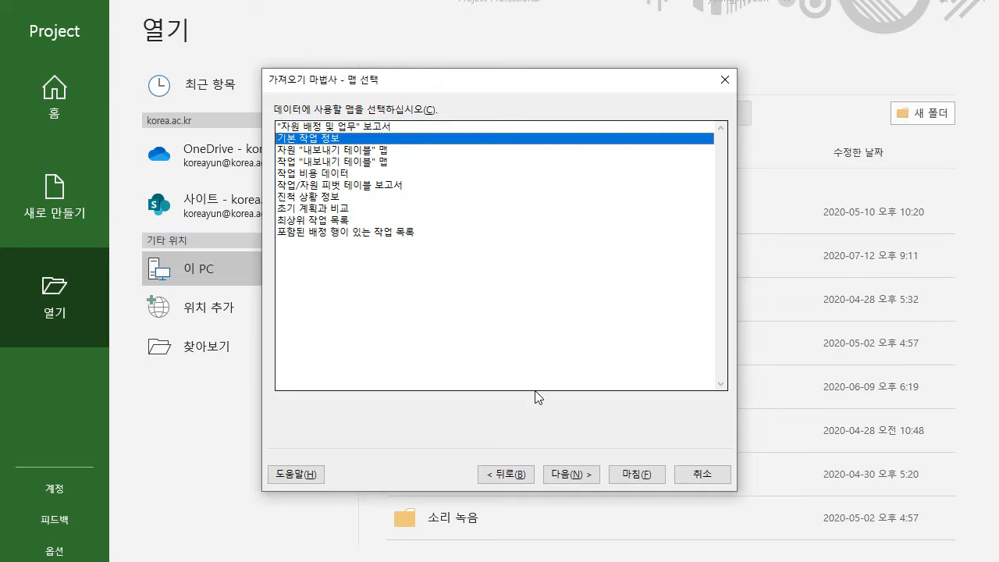
click(577, 476)
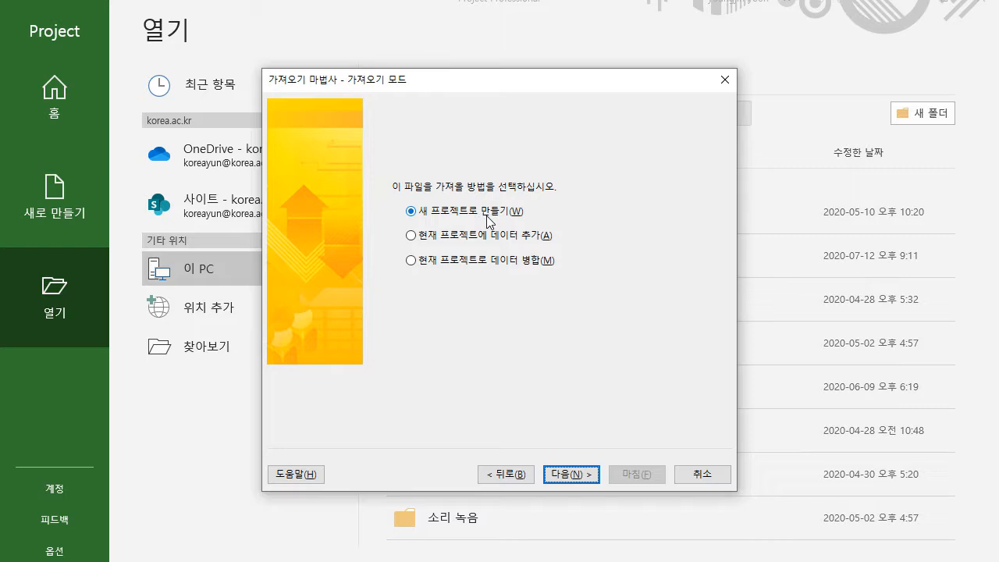
Step: Import the 작업_데이터 sheet as a new project, with task data, headers and the proposed field mapping, and complete the wizard
click(572, 474)
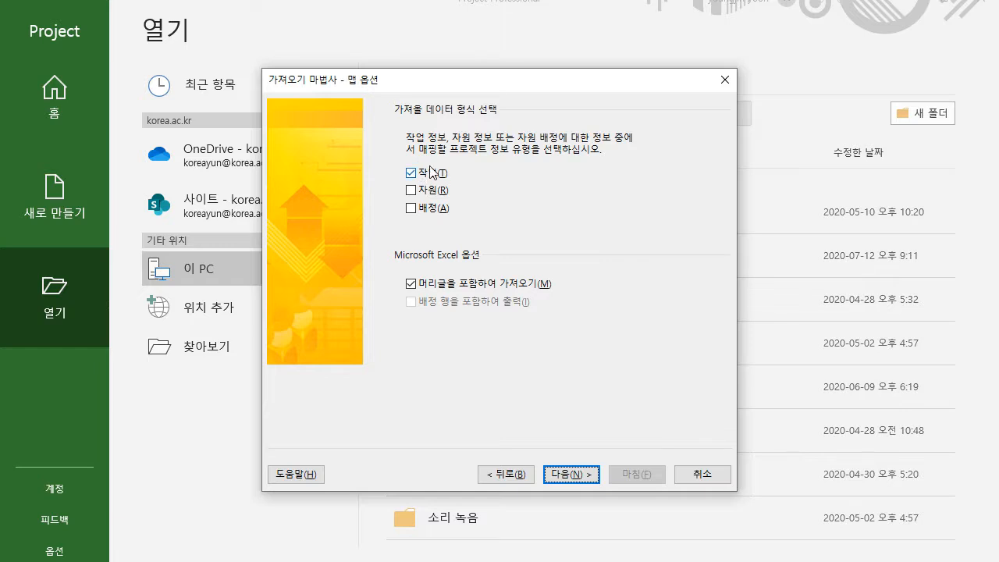
click(591, 475)
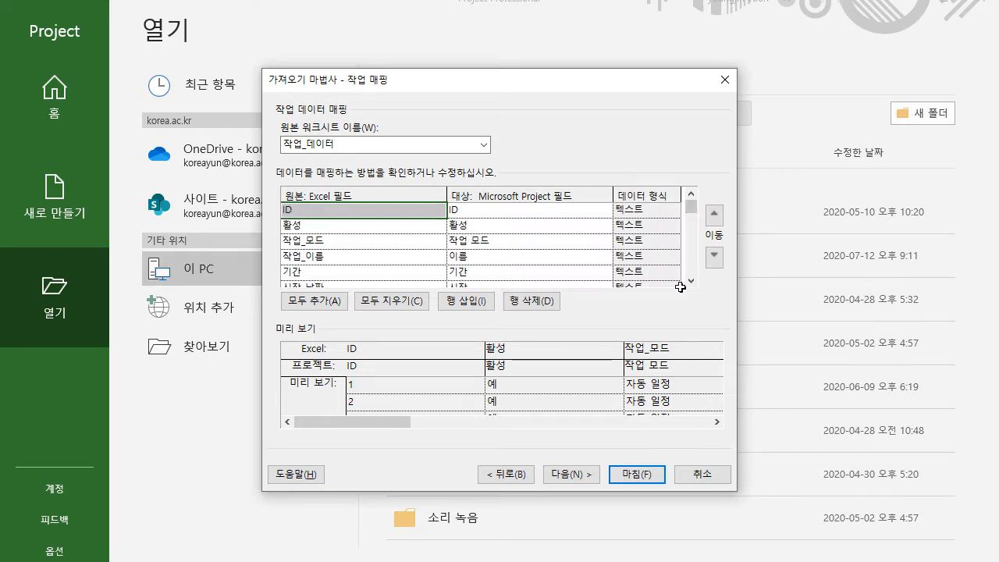
scroll(684, 279, down, 3)
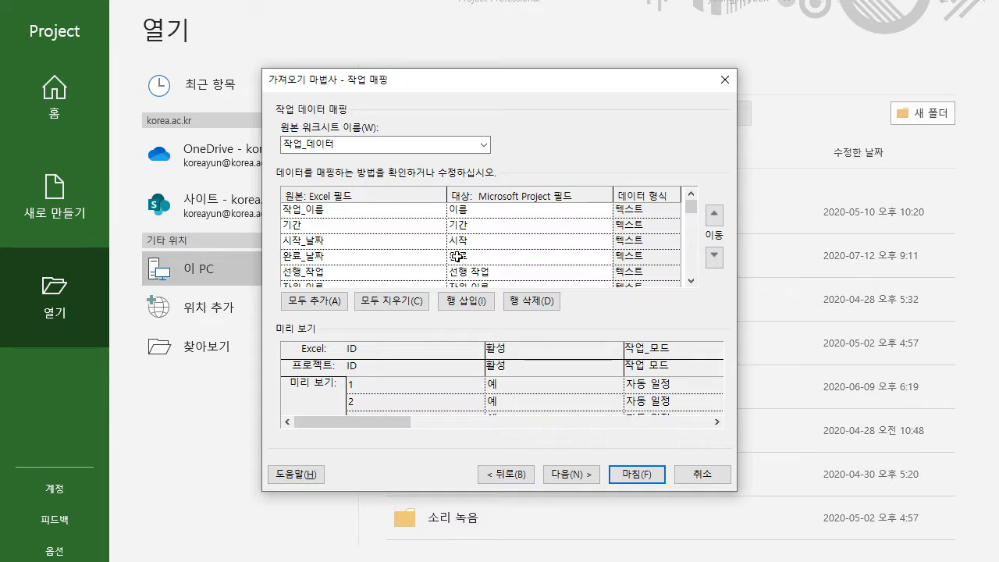
click(570, 474)
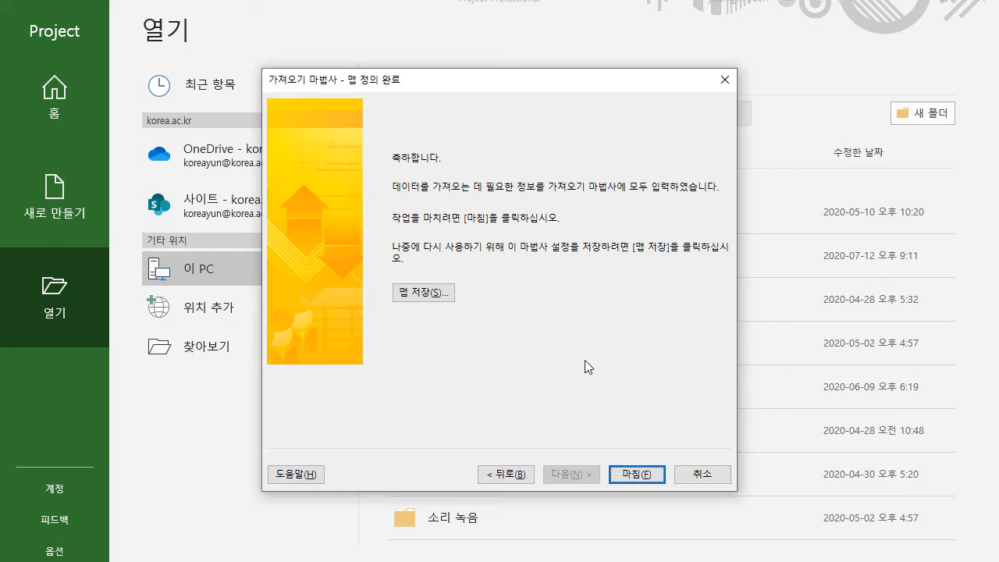
click(647, 476)
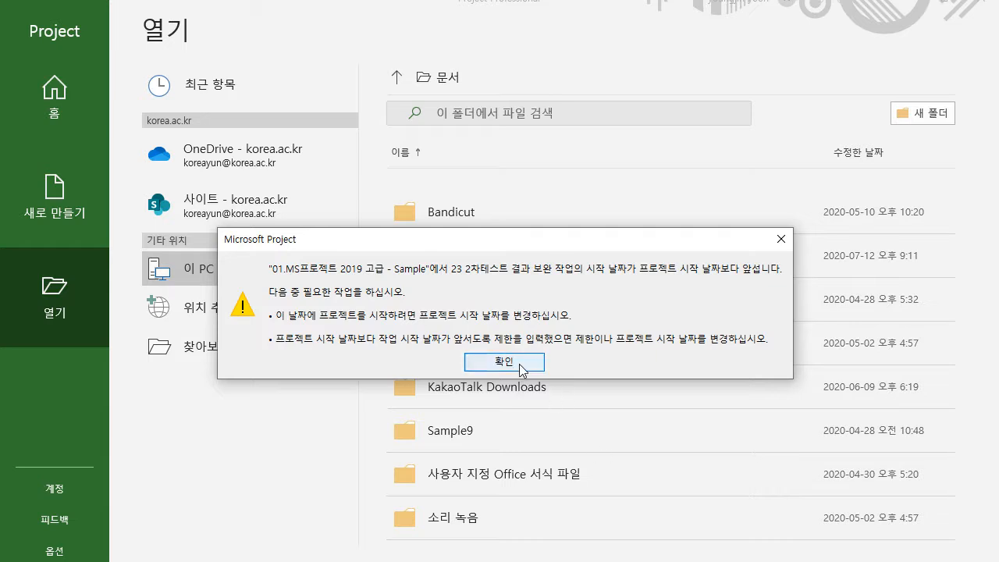
click(519, 371)
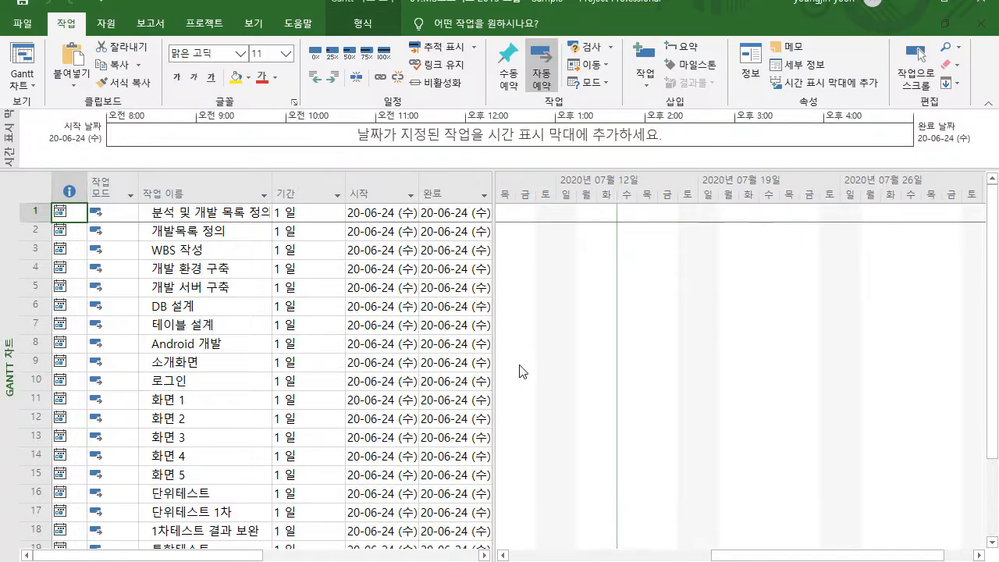
Step: Widen the task table up to the resource name column and compare the imported tasks with the task rows in the Excel workbook
drag(494, 186, 640, 191)
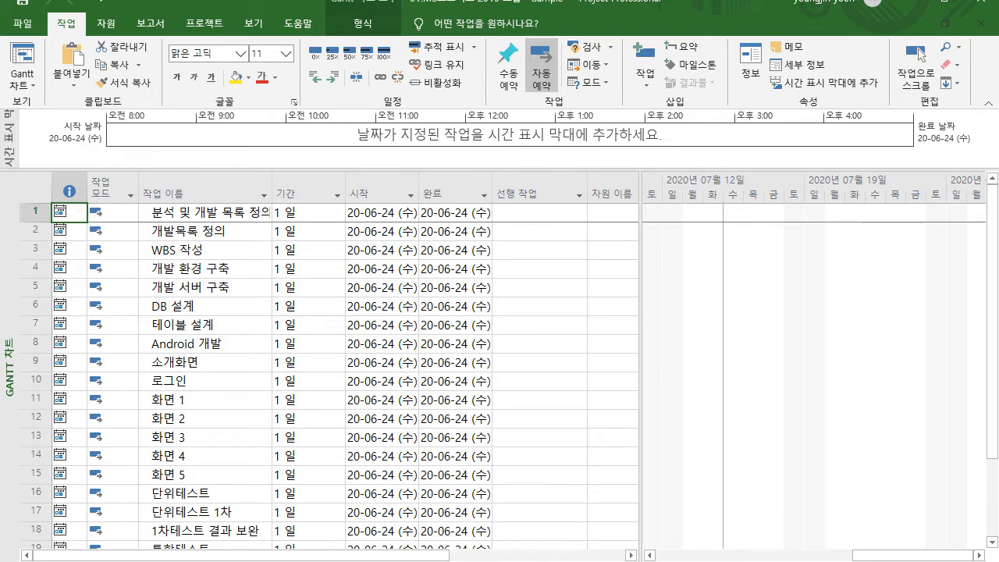
click(908, 1)
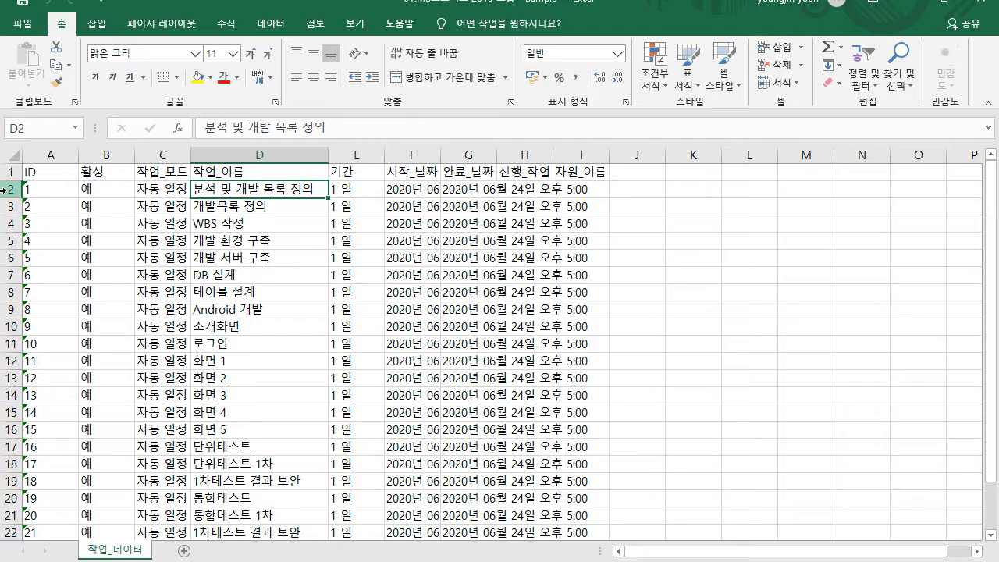
drag(6, 189, 9, 479)
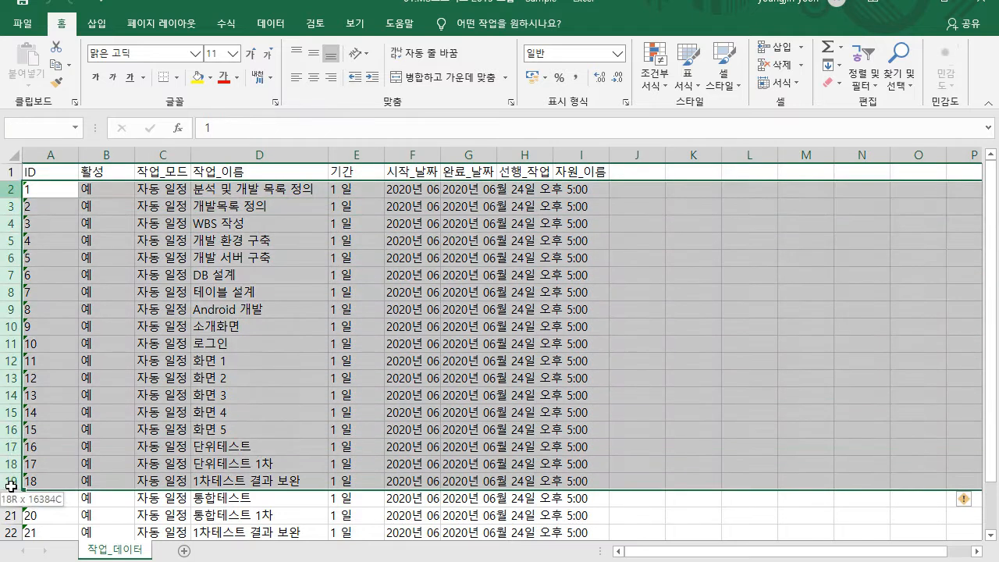
key(alt+Tab)
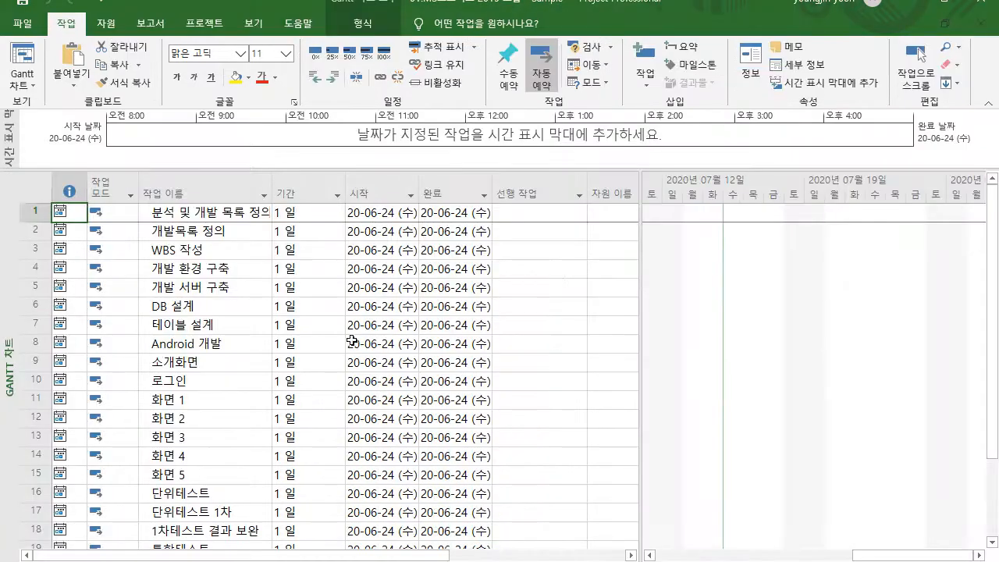
mouse_move(77, 220)
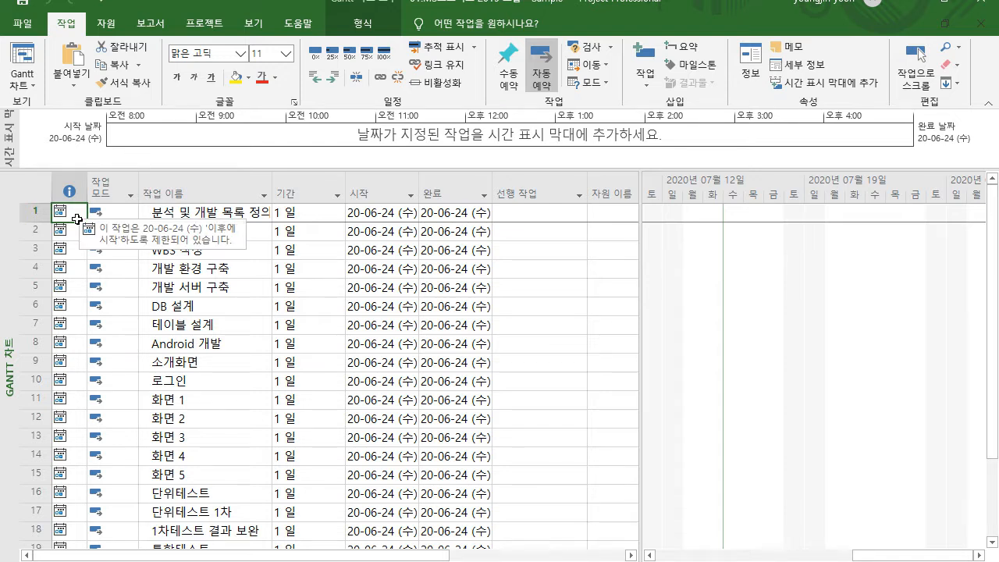
click(401, 376)
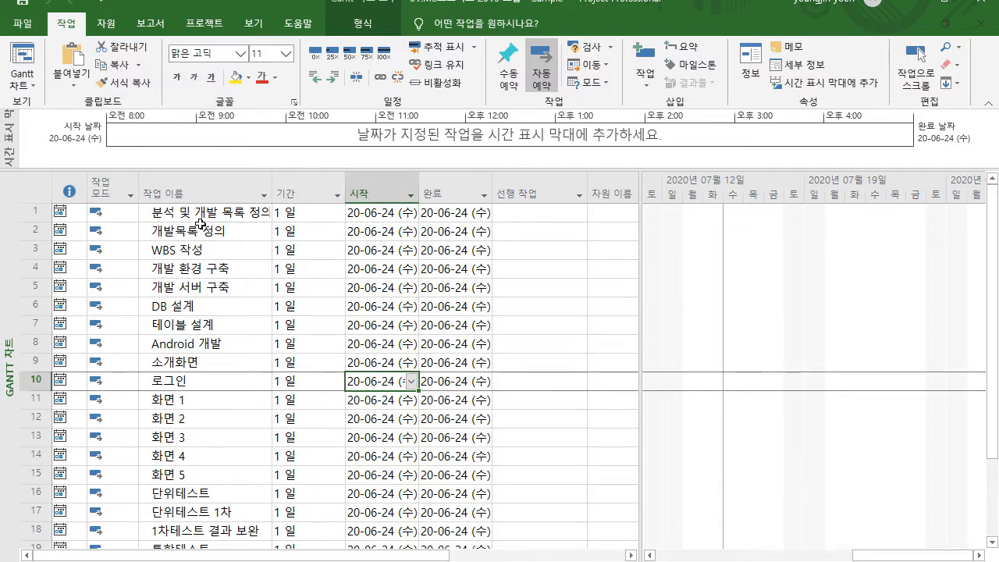
key(alt+Tab)
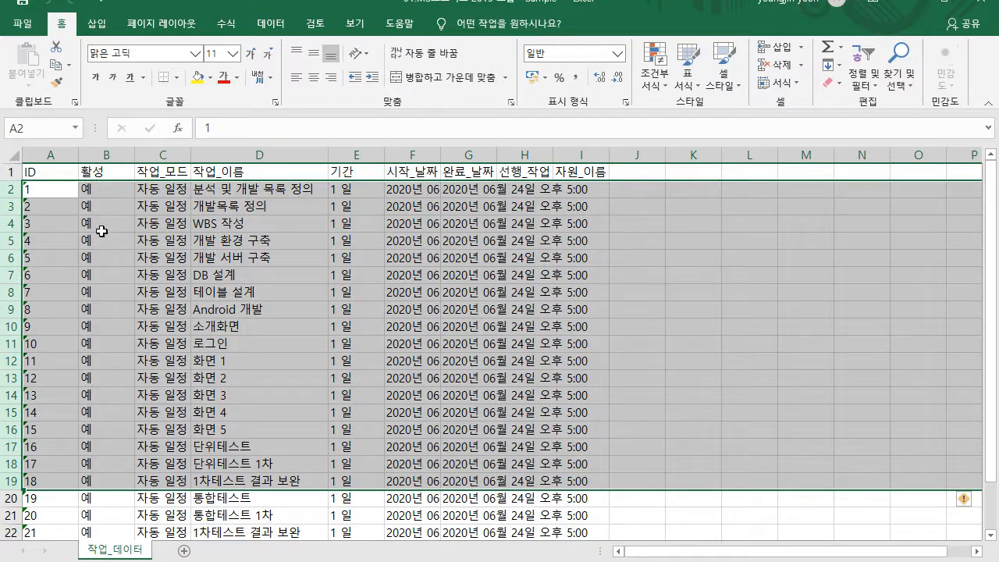
click(93, 225)
drag(1, 188, 3, 492)
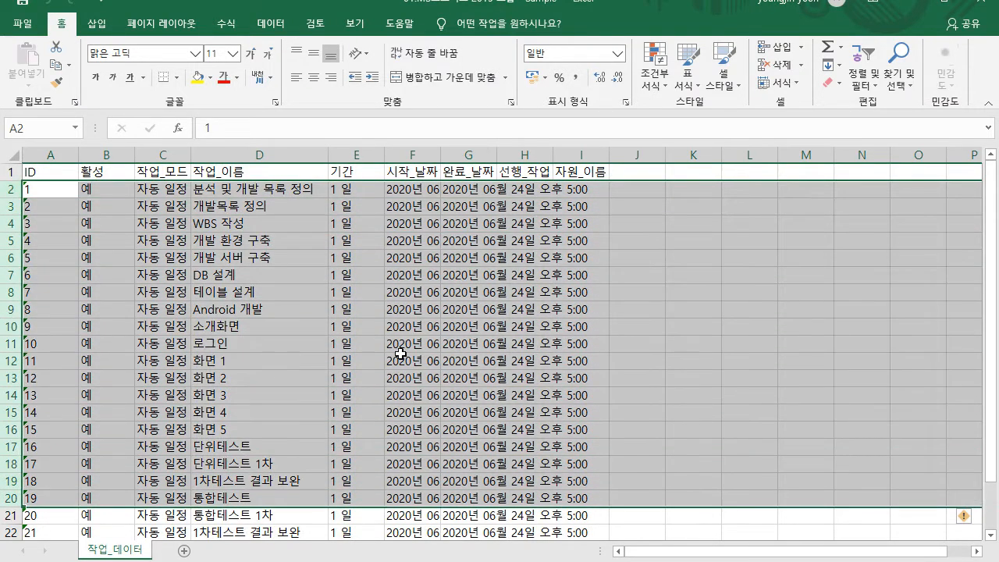
key(alt+Tab)
click(381, 344)
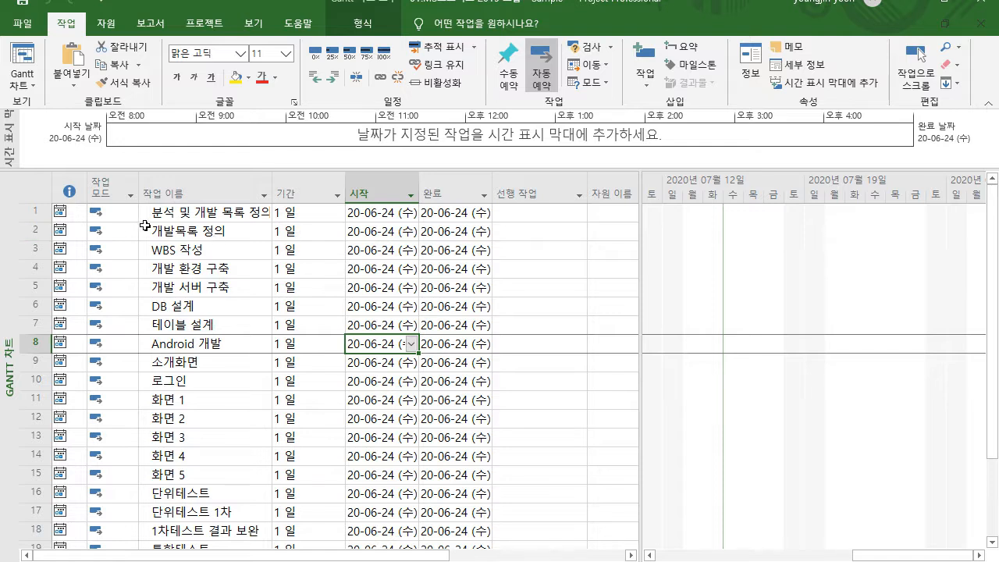
Step: Indent the tasks 개발목록 정의 and WBS 작성 one level under 분석 및 개발 목록 정의
click(170, 212)
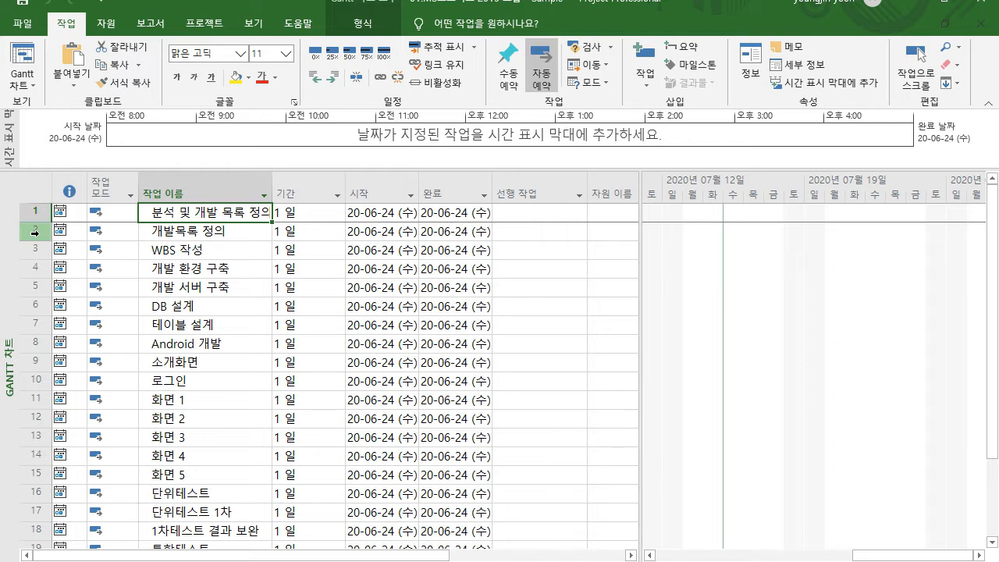
drag(34, 232, 35, 250)
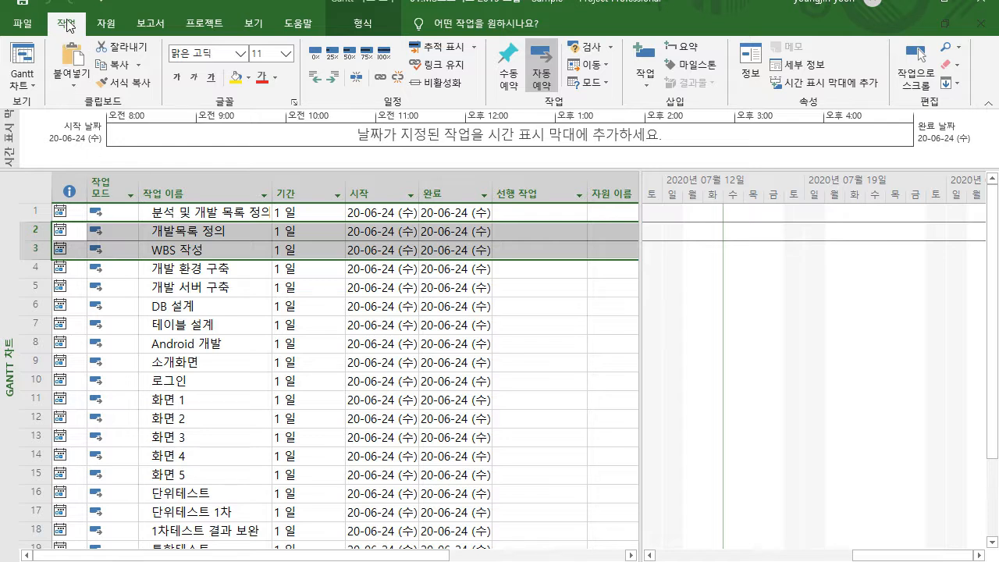
click(334, 86)
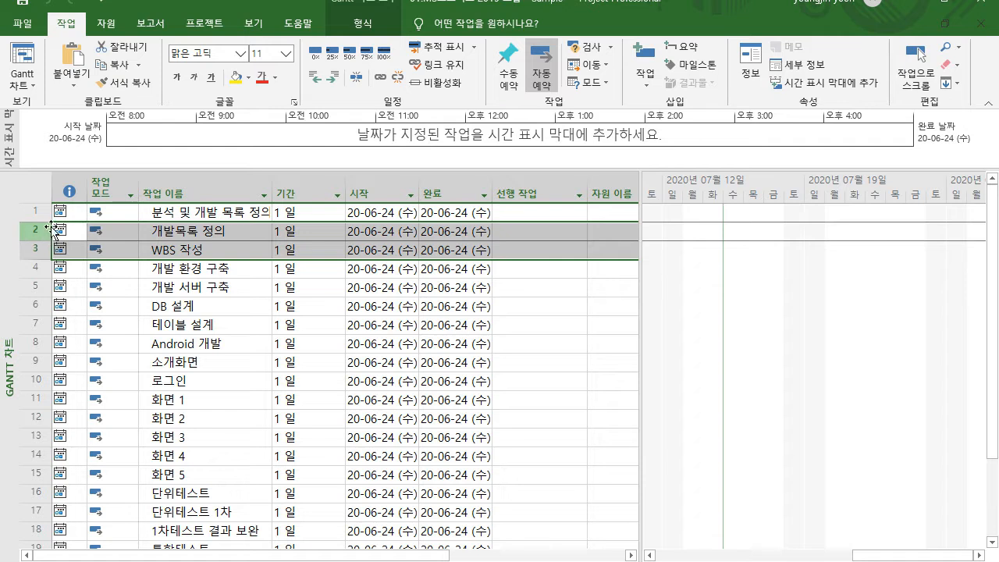
click(333, 81)
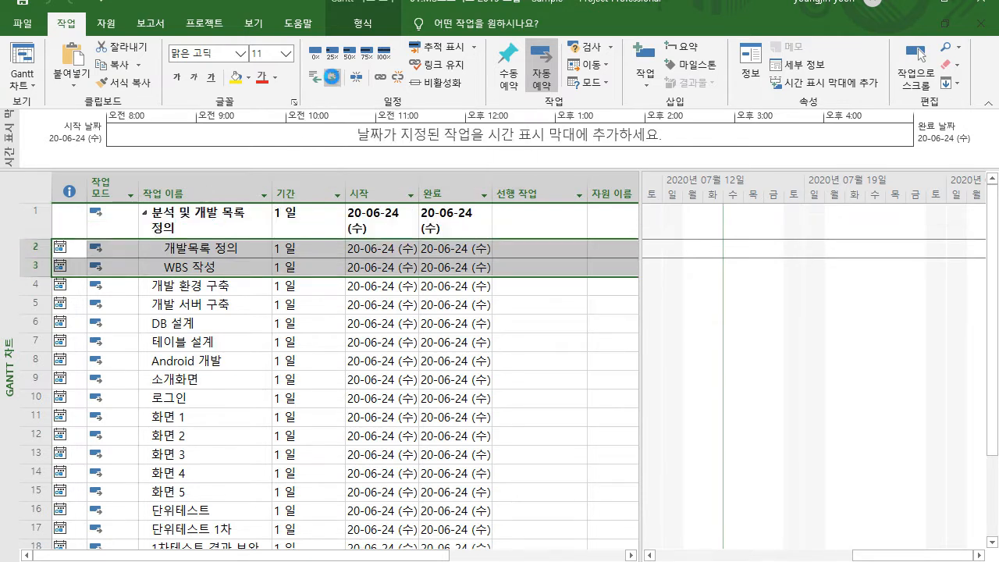
Step: Review the 분석 및 개발 목록 정의 group with its subtasks and the following tasks from 개발 환경 구축 to DB 설계
click(267, 248)
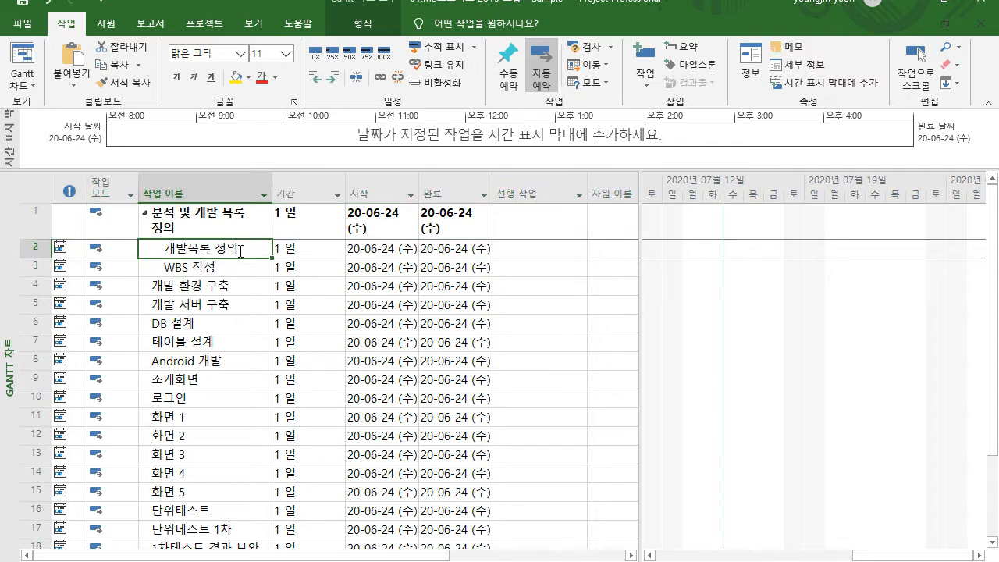
click(241, 266)
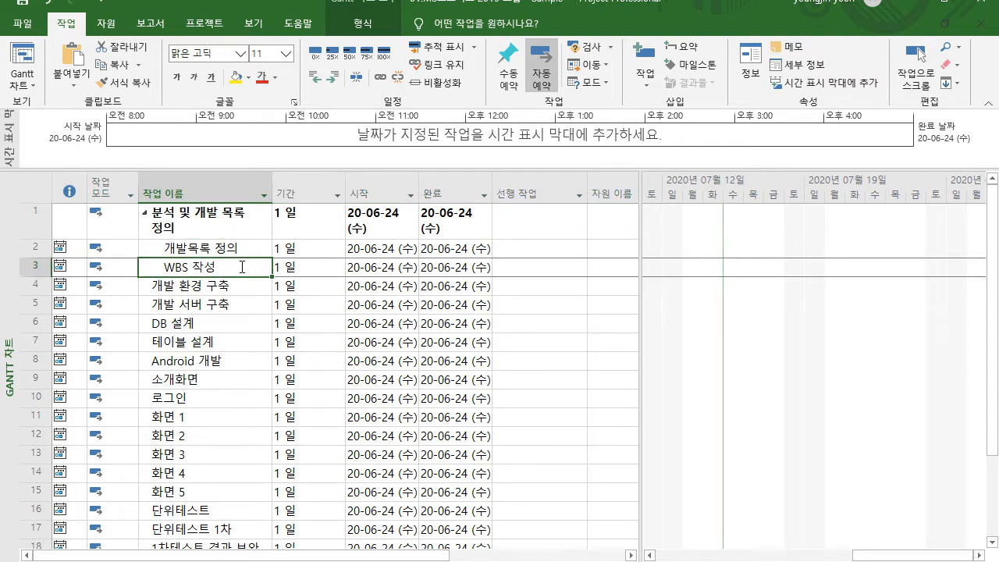
click(213, 223)
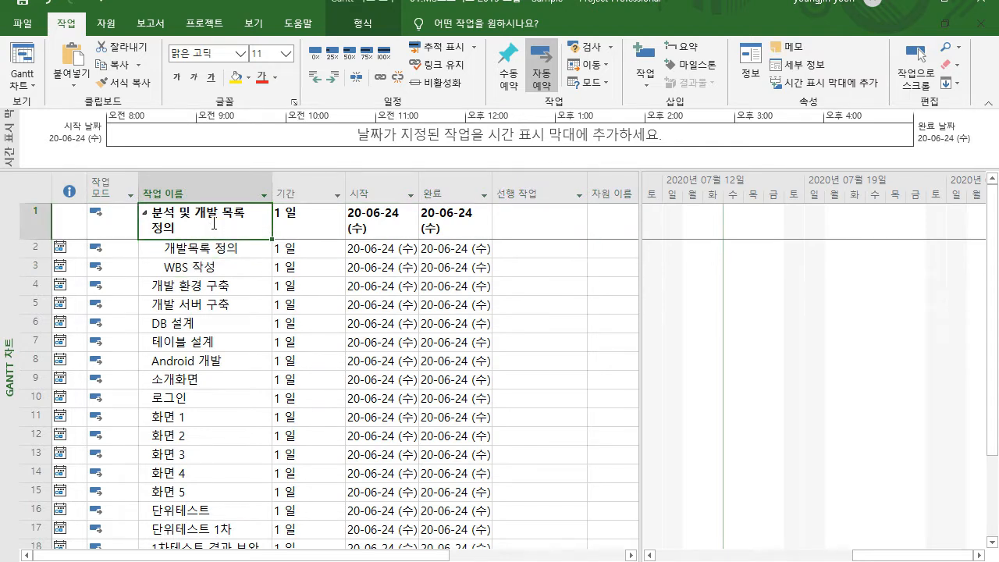
click(229, 287)
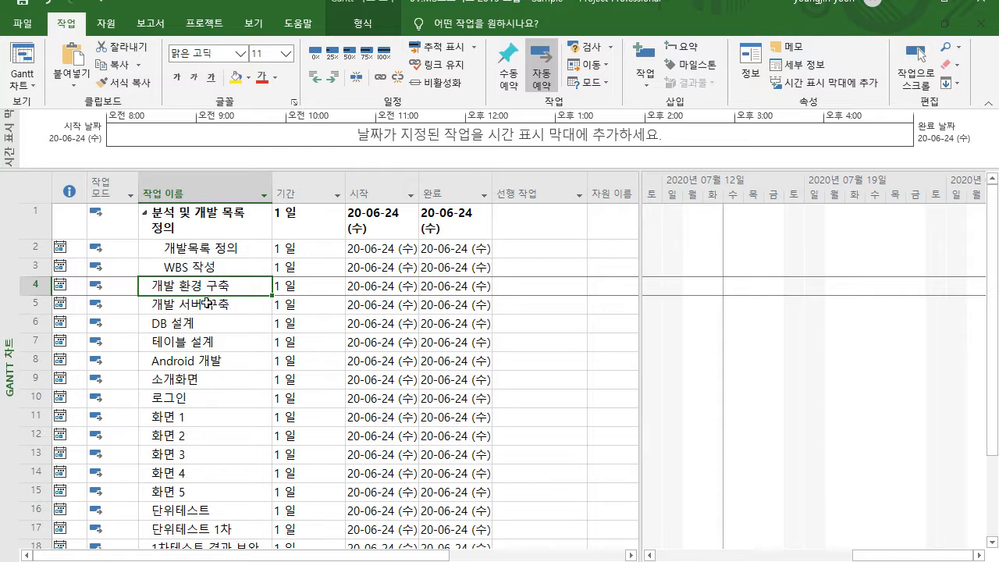
click(207, 305)
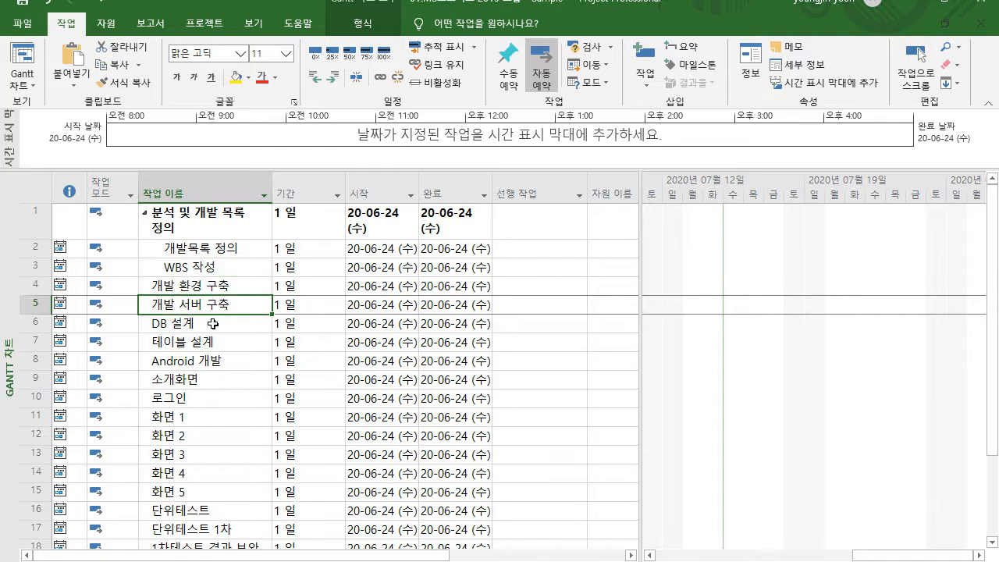
click(213, 323)
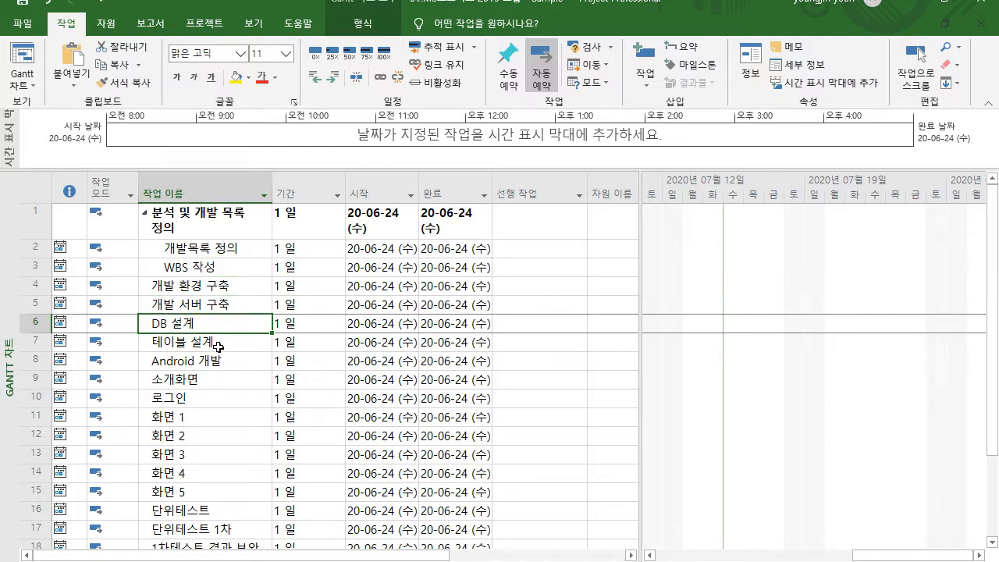
Step: Indent the tasks 개발 서버 구축, DB 설계 and 테이블 설계 one level under 개발 환경 구축
click(219, 346)
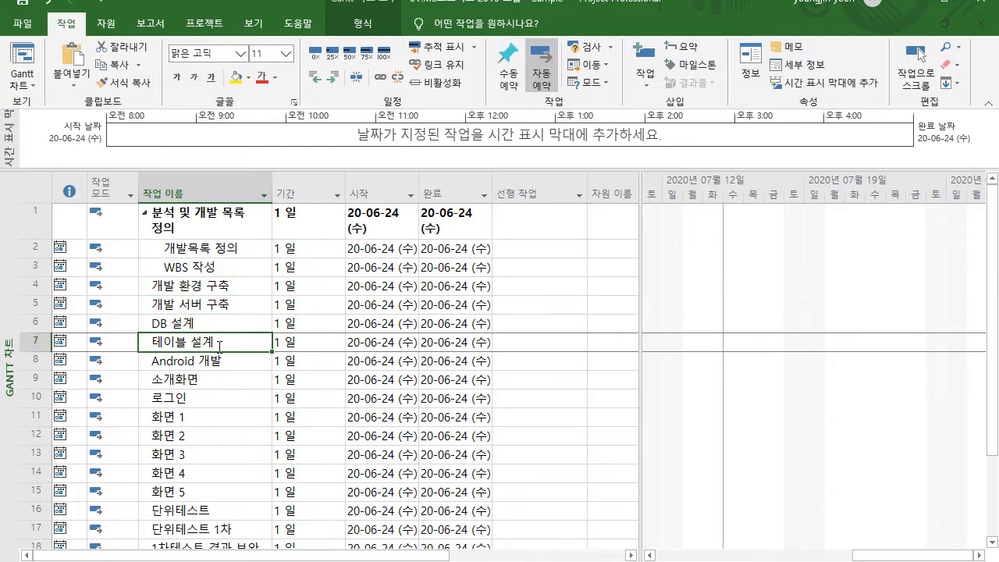
click(31, 304)
drag(31, 304, 30, 342)
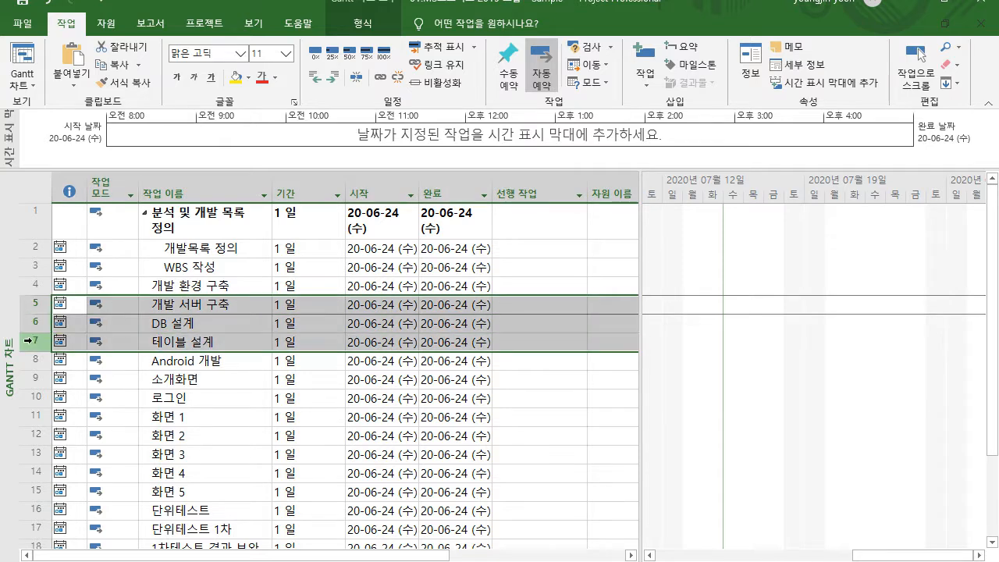
click(335, 77)
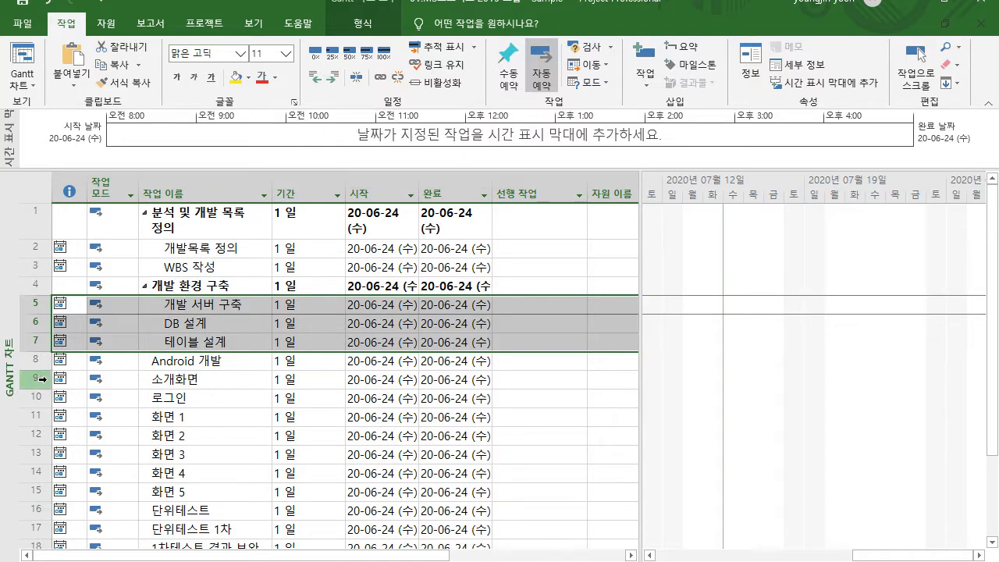
Step: Indent the tasks from 소개화면 to 화면 5 one level under Android 개발, keeping 단위테스트 at the top level
drag(39, 384, 30, 511)
click(336, 78)
scroll(337, 297, down, 3)
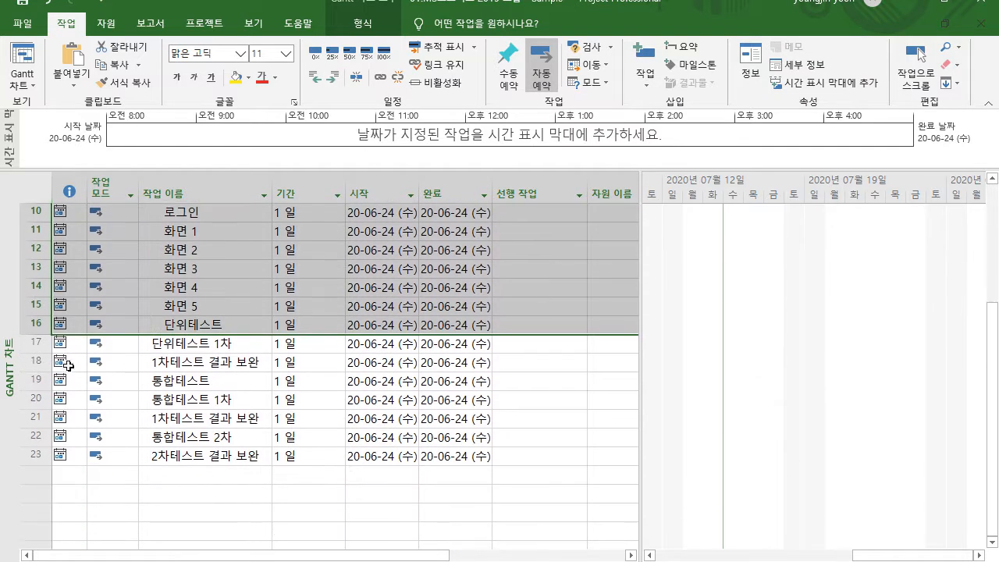
click(43, 362)
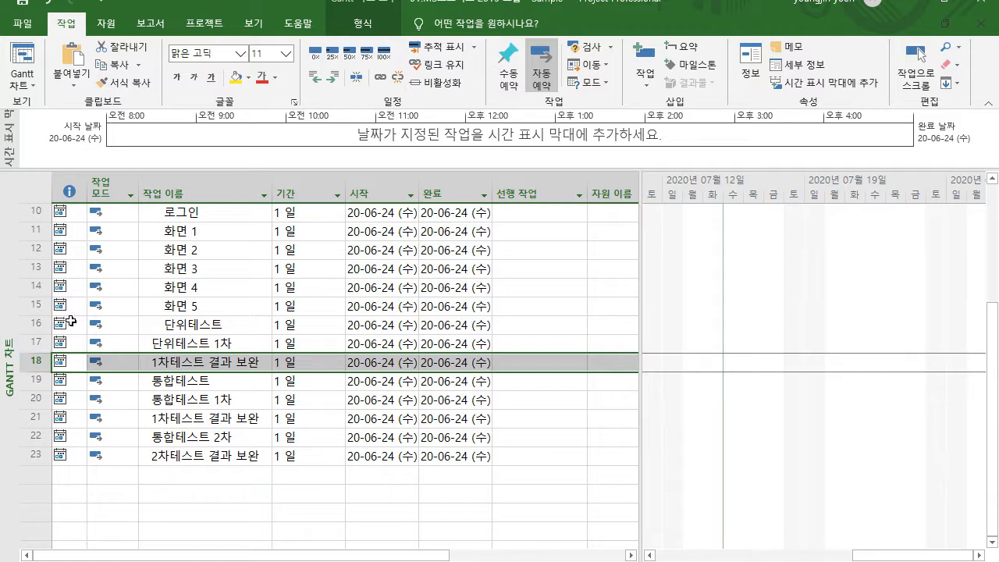
click(37, 324)
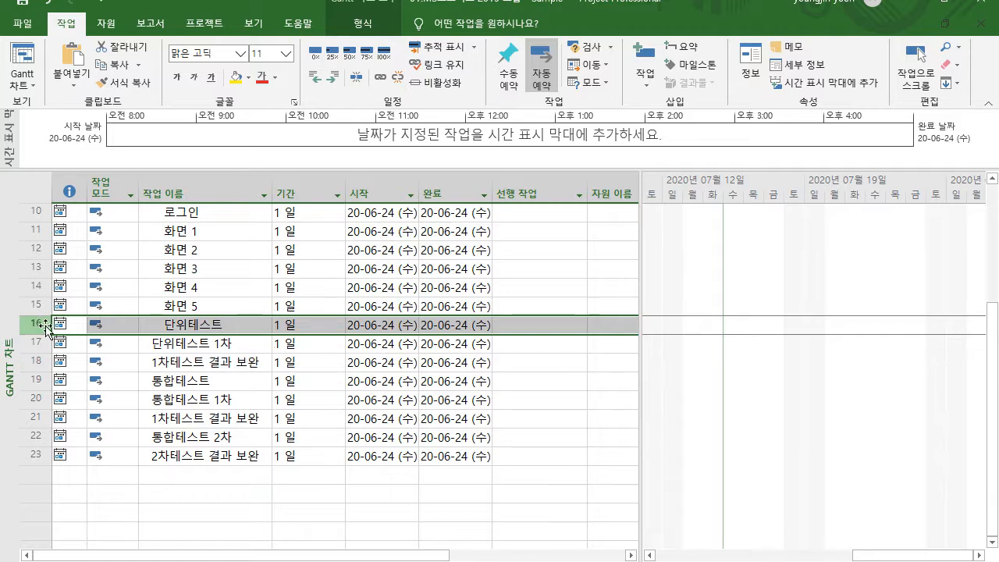
click(315, 77)
Step: Indent 단위테스트 1차 and its 1차테스트 결과 보완 under 단위테스트, and 통합테스트 1차 with its 1차테스트 결과 보완 under 통합테스트
drag(37, 343, 38, 362)
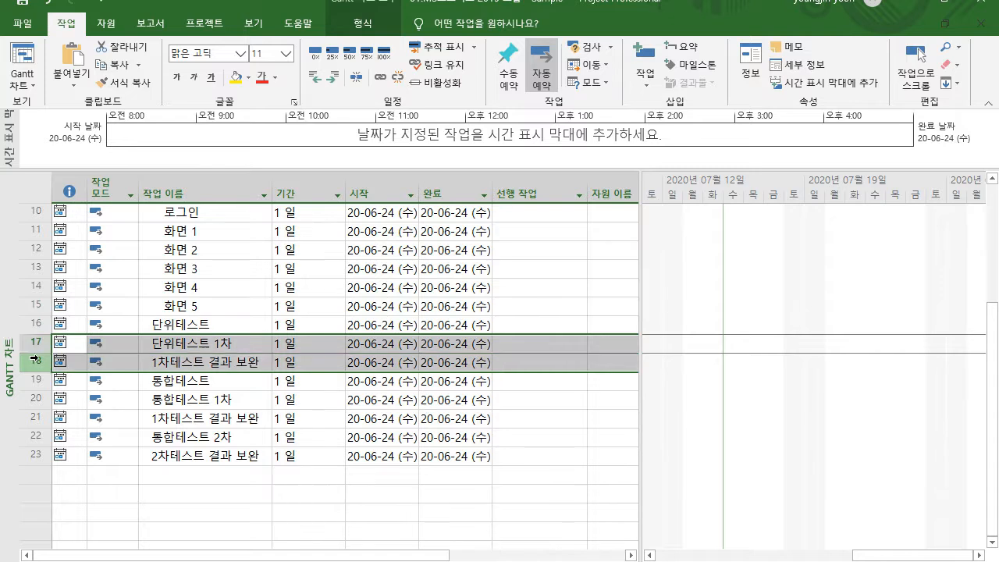
click(333, 77)
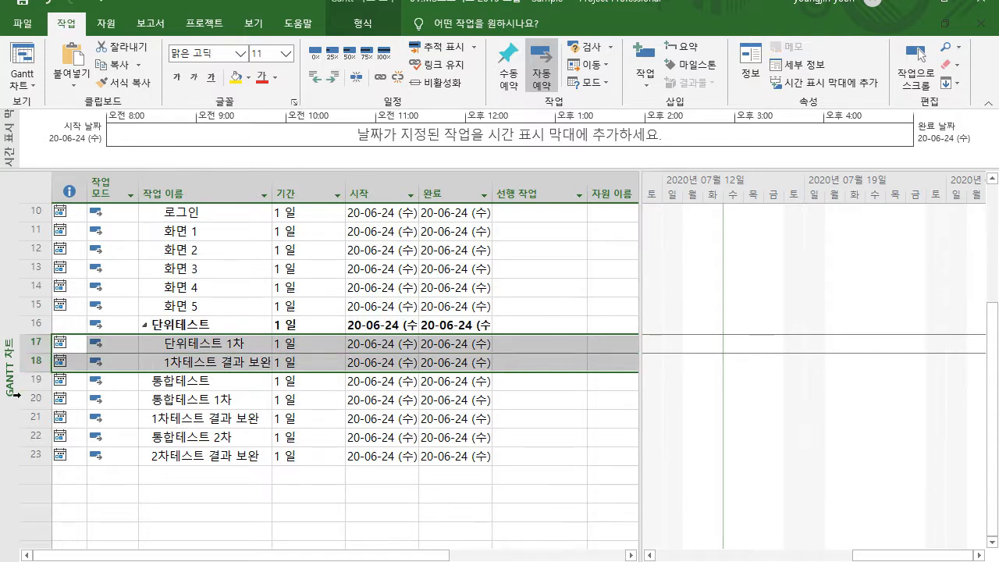
drag(32, 398, 27, 416)
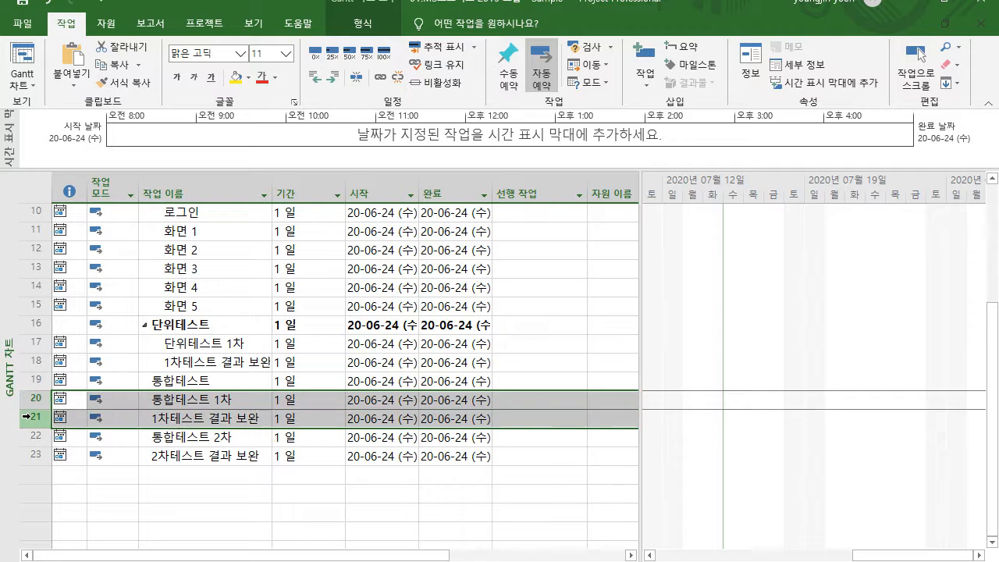
click(333, 76)
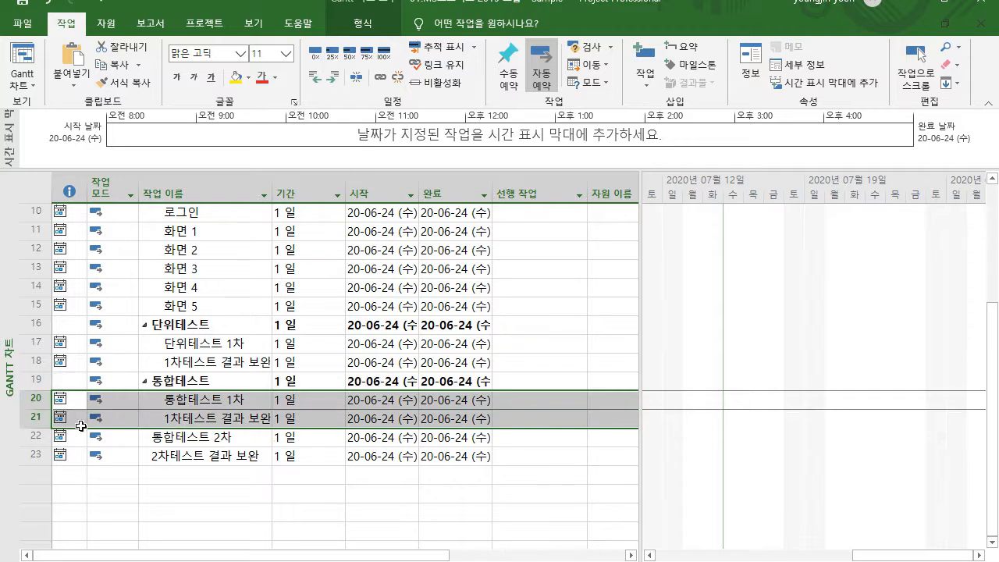
Step: Indent the task 2차테스트 결과 보완 one level under 통합테스트 2차
click(32, 454)
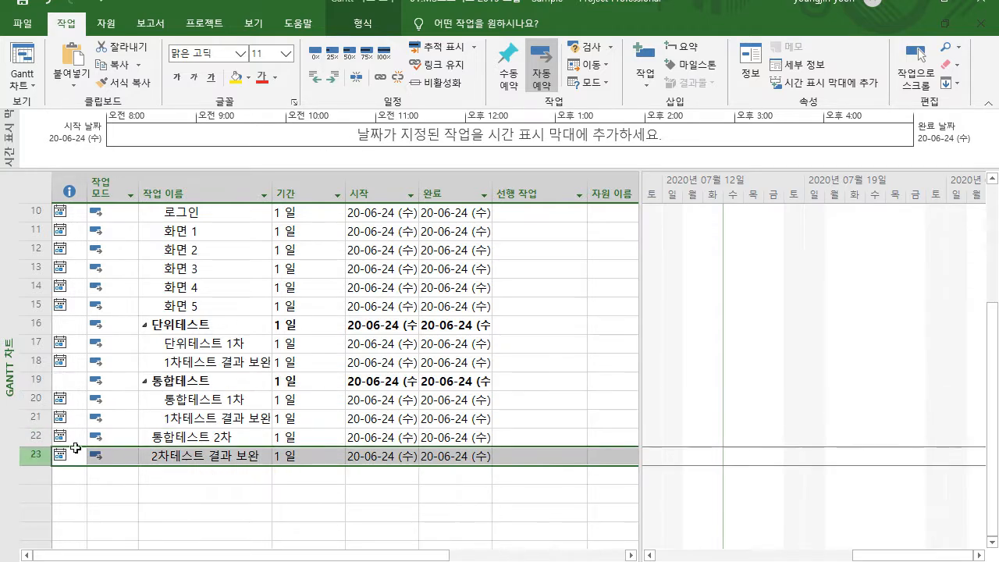
click(335, 78)
scroll(394, 346, up, 3)
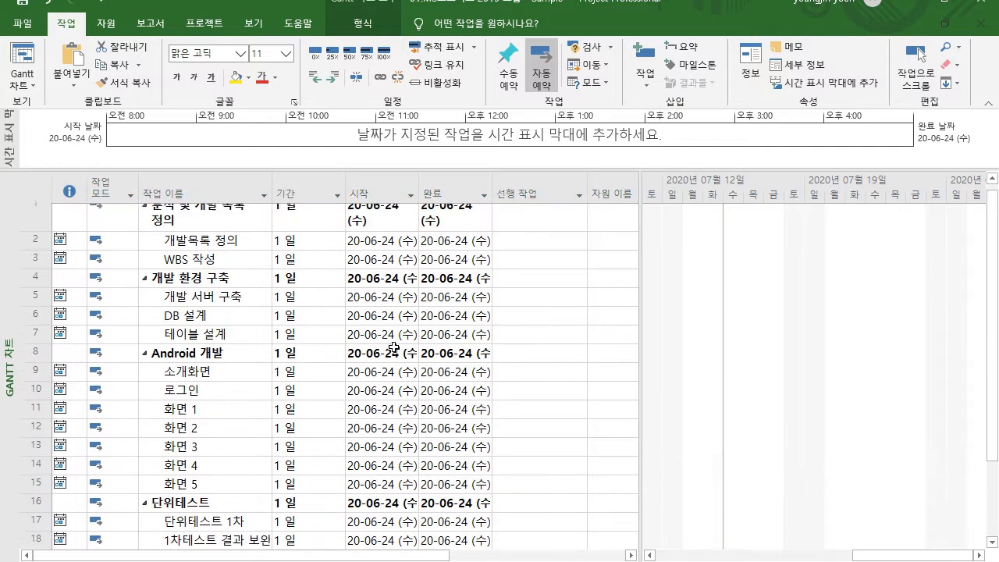
Step: Check the date constraint note of 개발목록 정의 and the task mode choices of 분석 및 개발 목록 정의
click(175, 227)
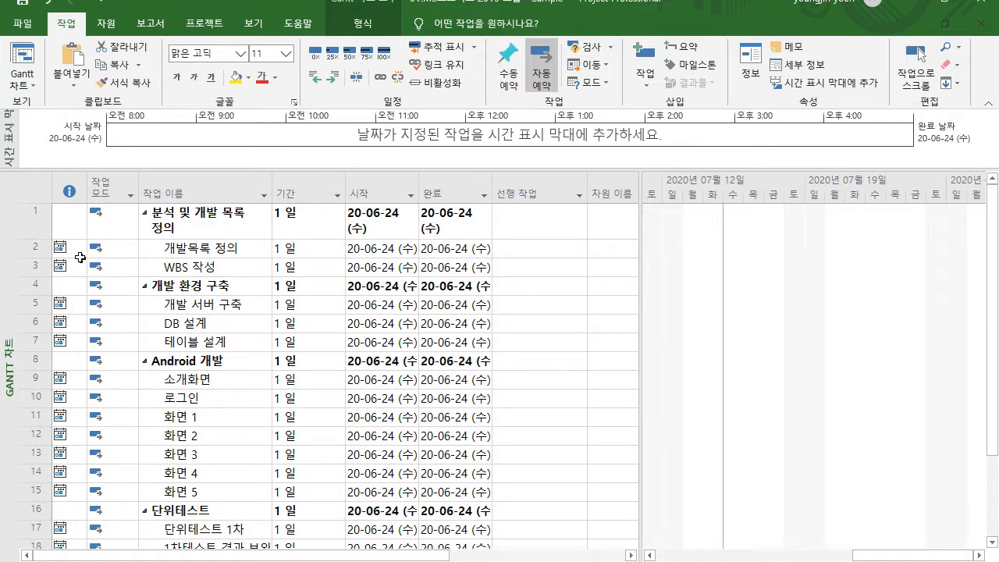
mouse_move(80, 258)
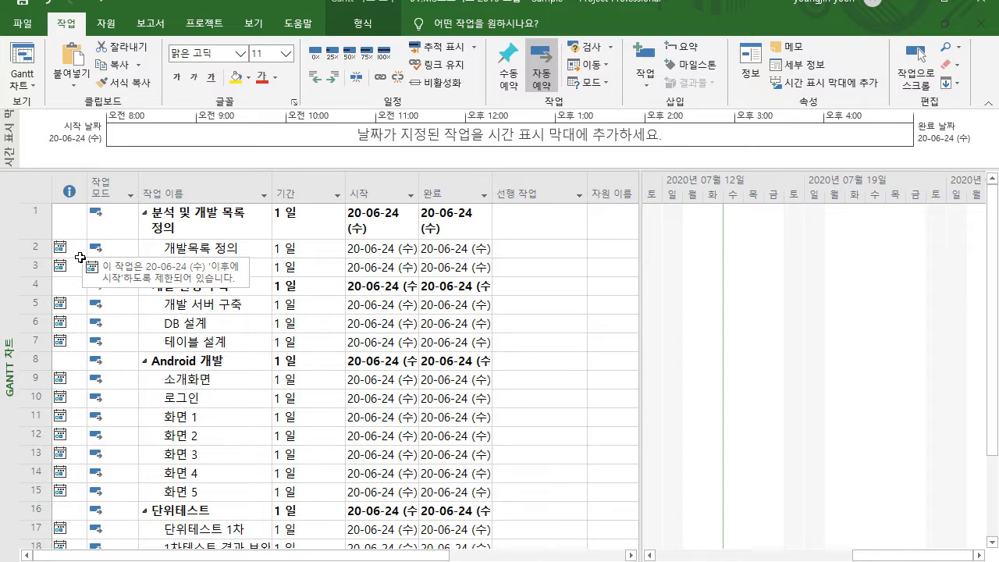
click(109, 217)
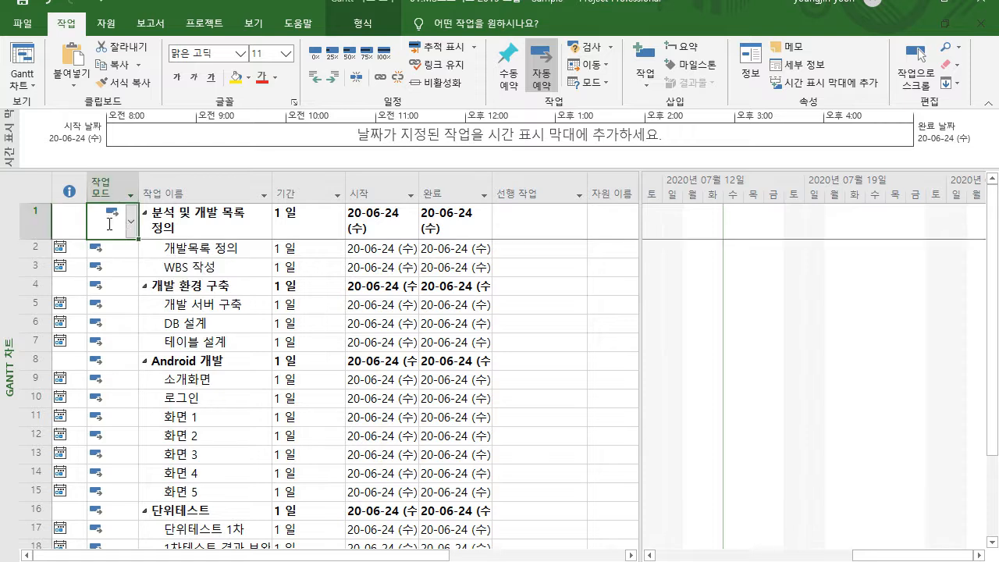
click(135, 228)
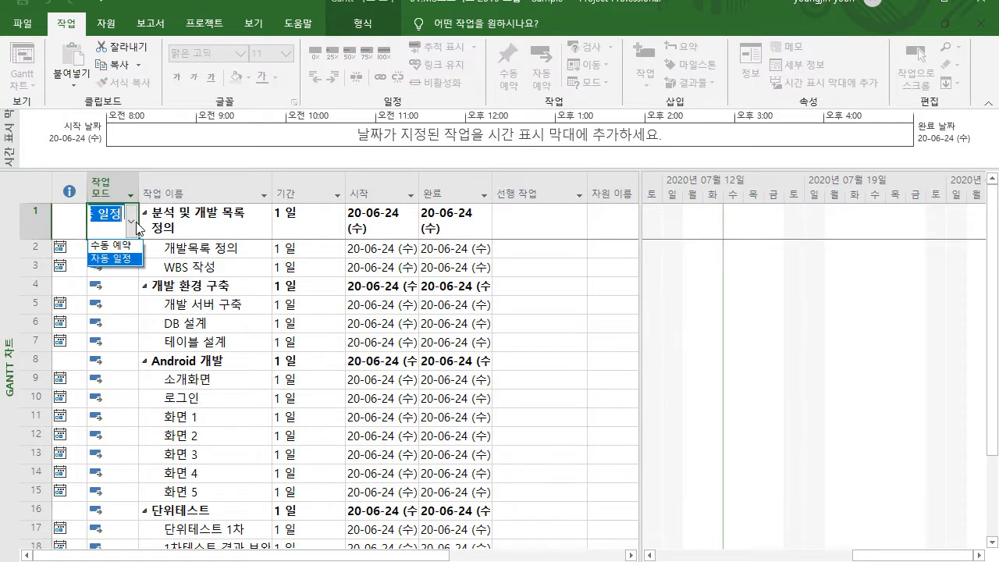
click(268, 284)
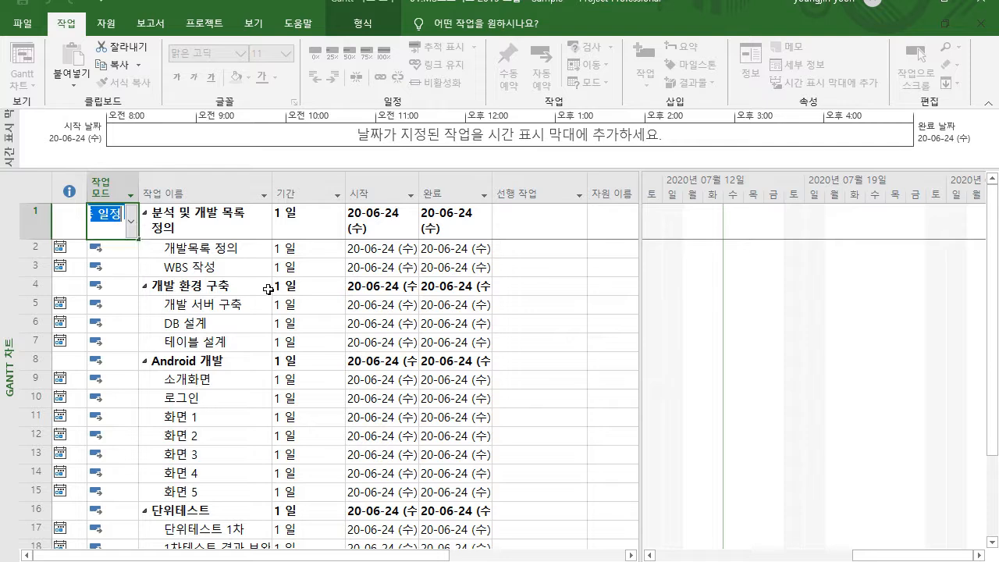
click(268, 283)
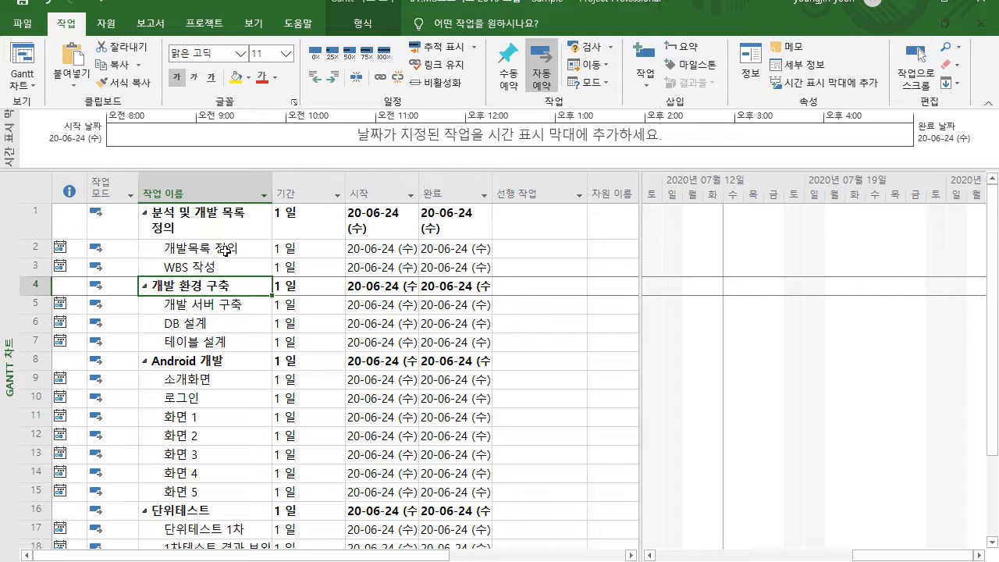
Step: Try linking the summary tasks with 개발 환경 구축 selected first and 분석 및 개발 목록 정의 second, and inspect the link in the Gantt chart
click(31, 221)
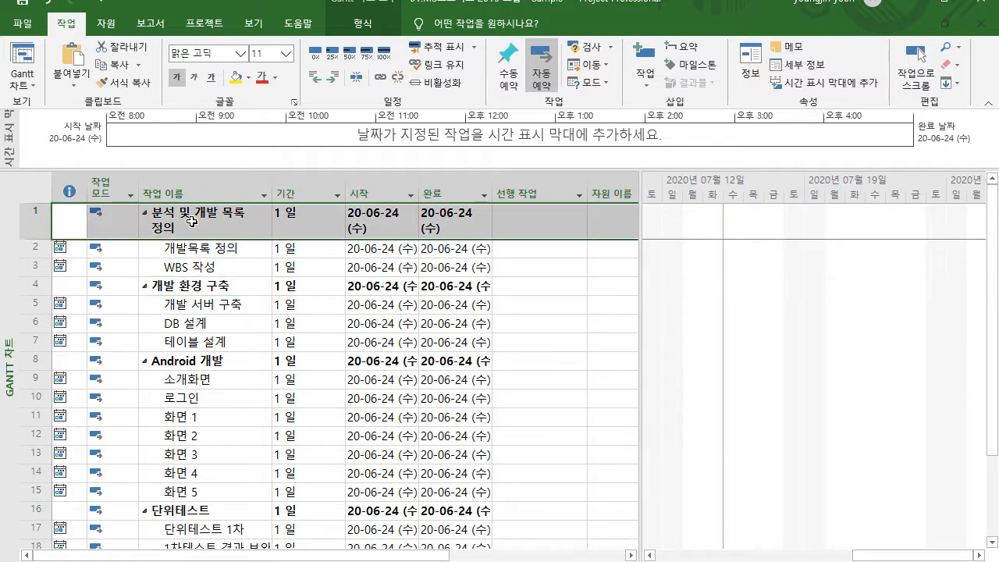
click(33, 285)
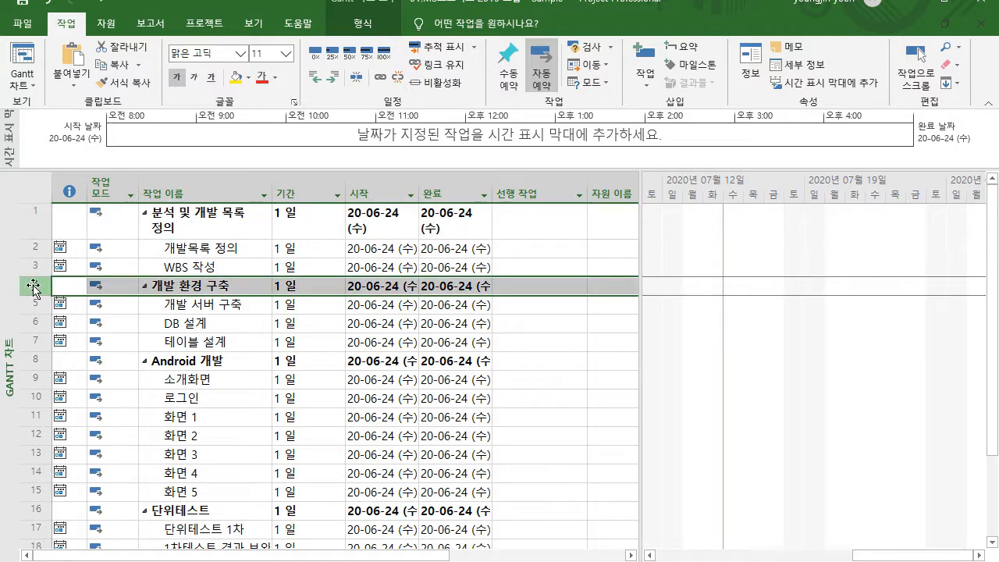
click(39, 223)
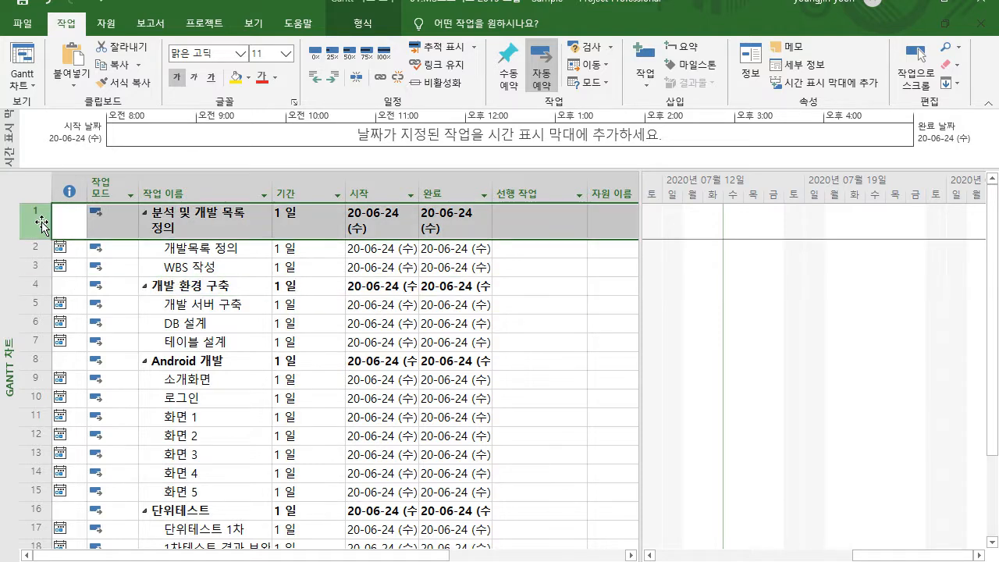
click(37, 286)
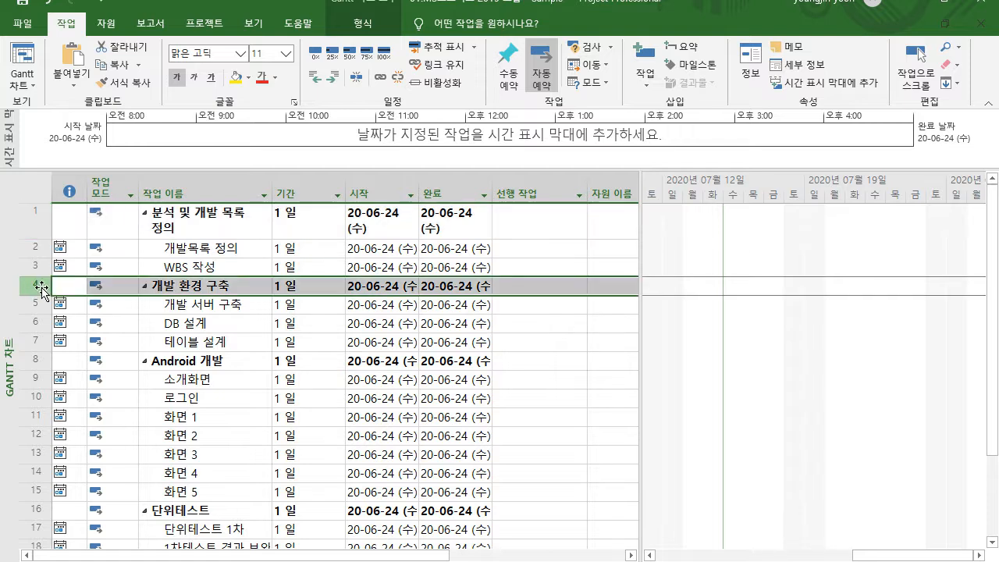
ctrl+click(33, 224)
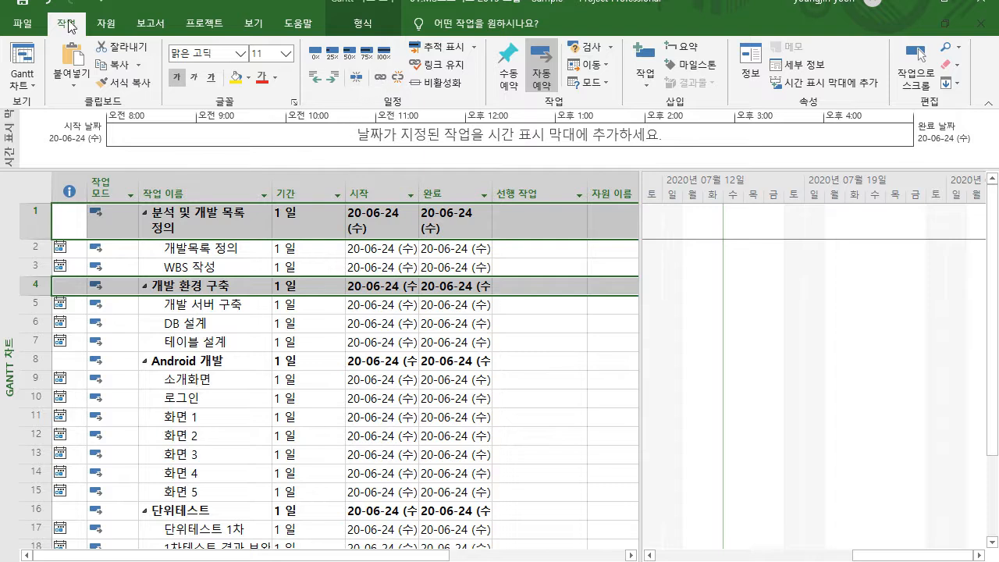
click(382, 79)
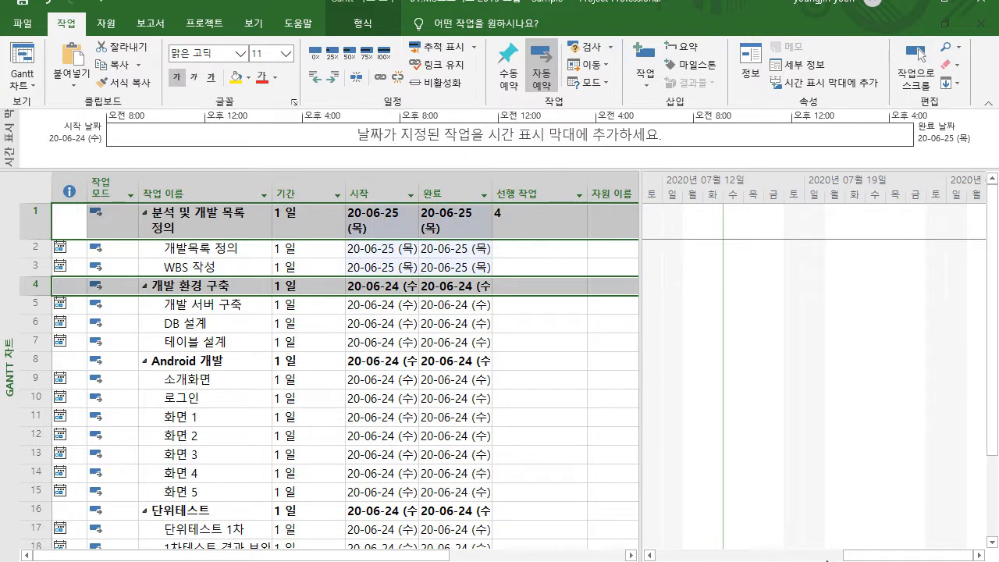
drag(852, 557, 664, 557)
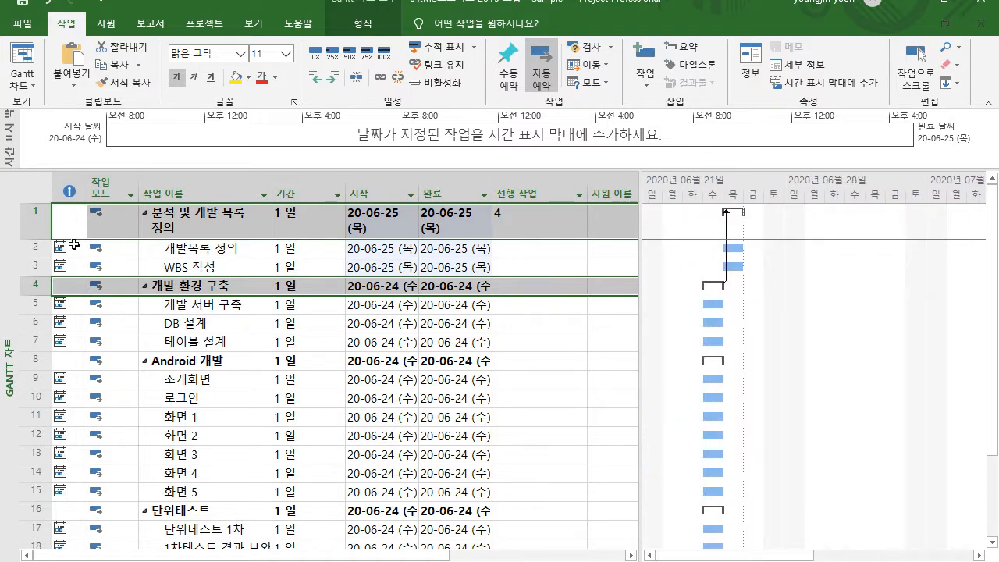
Step: Undo the link between 개발 환경 구축 and 분석 및 개발 목록 정의
click(95, 281)
click(33, 224)
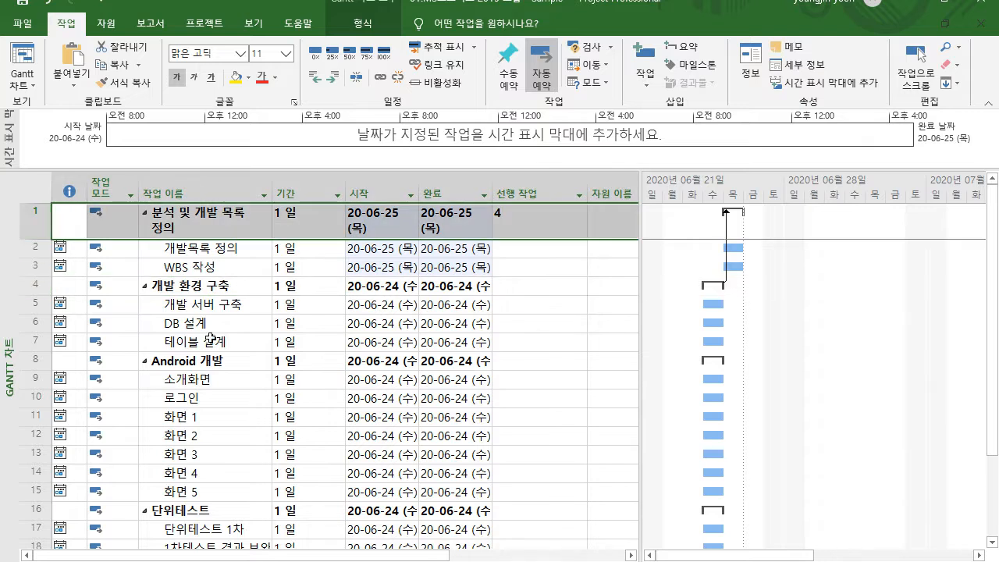
click(207, 341)
key(ctrl+z)
Step: Link 분석 및 개발 목록 정의 as the predecessor of 개발 환경 구축 and check the link in the chart and predecessor column
click(95, 281)
click(30, 224)
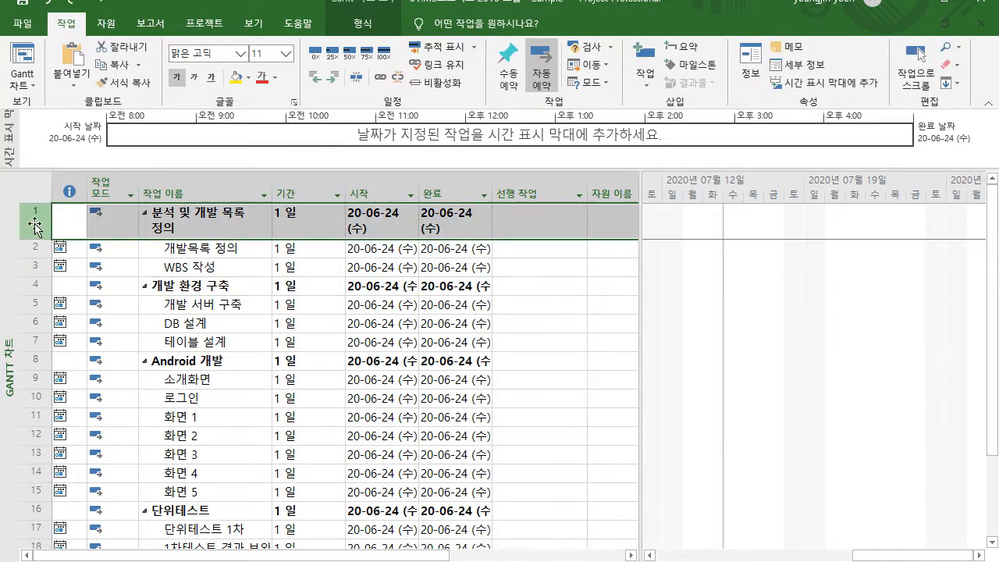
ctrl+click(34, 285)
click(378, 78)
drag(847, 555, 649, 555)
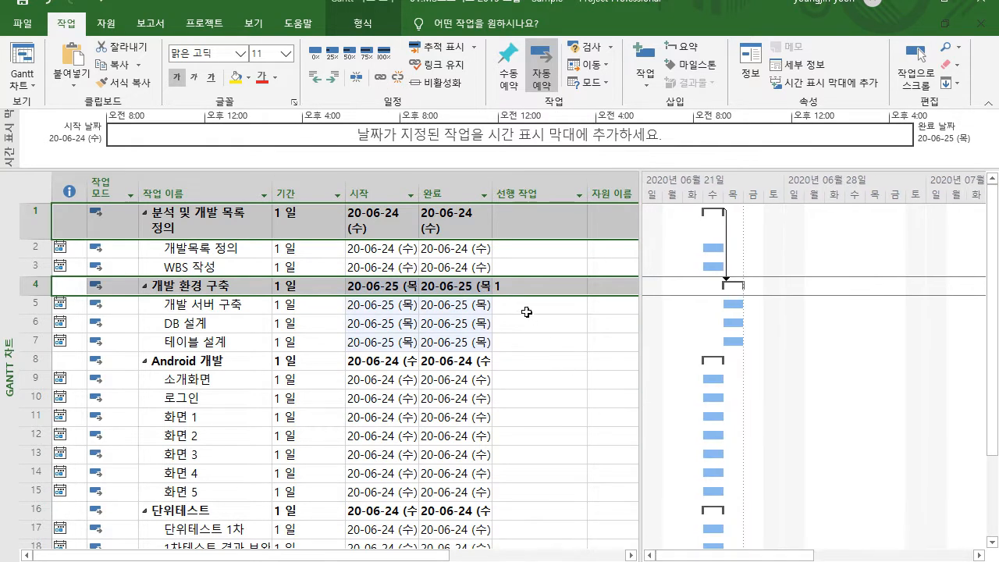
click(504, 288)
click(504, 285)
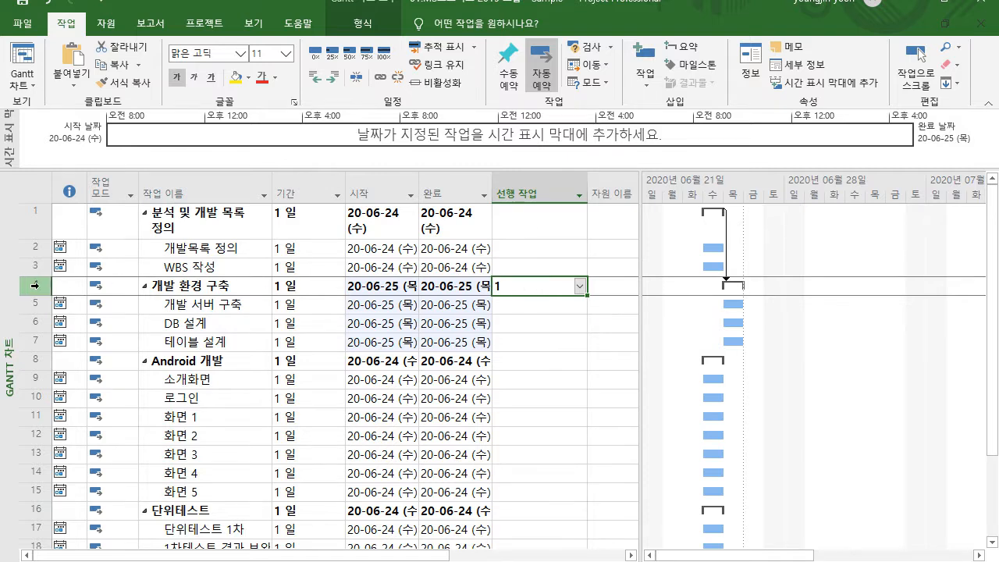
click(32, 229)
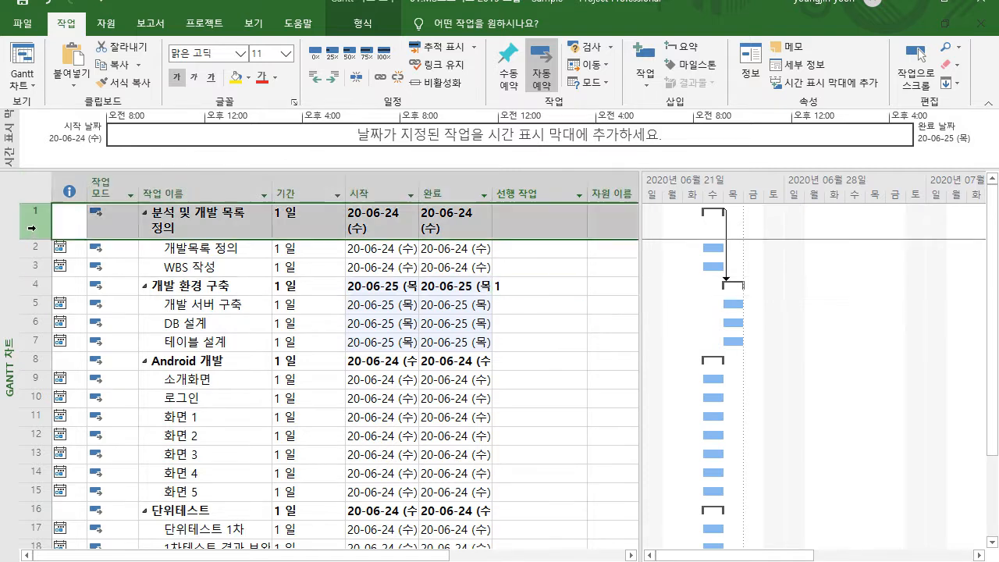
click(310, 326)
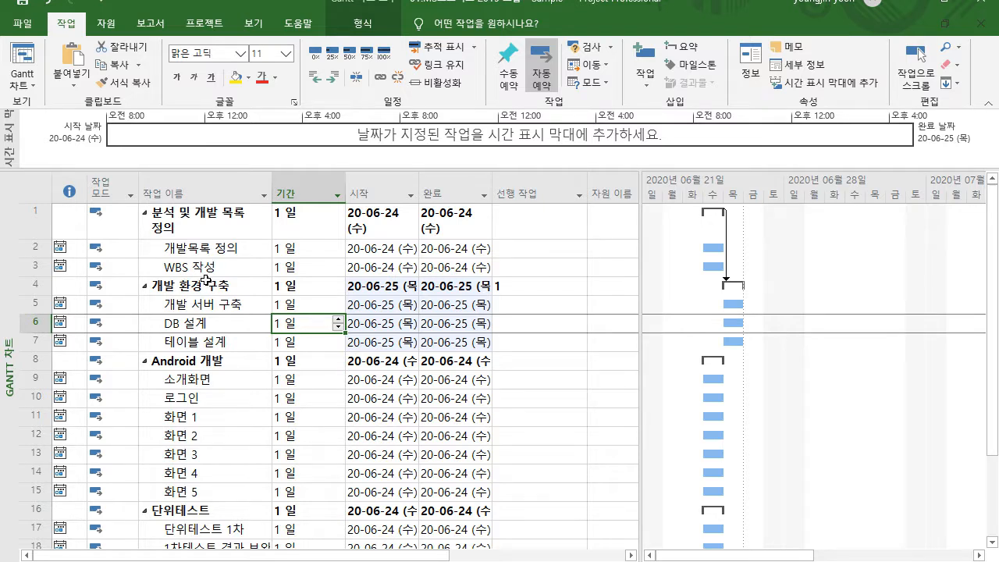
Step: Link all tasks from 분석 및 개발 목록 정의 down to the final 2차테스트 결과 보완 in sequence
click(30, 219)
drag(30, 219, 29, 380)
scroll(101, 382, up, 2)
scroll(102, 381, up, 3)
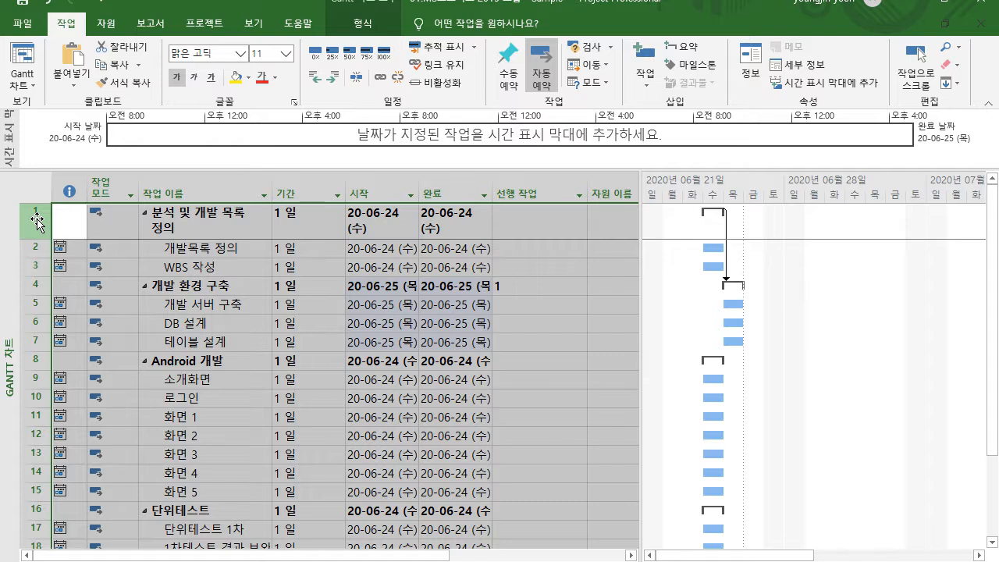
click(163, 267)
drag(32, 220, 70, 440)
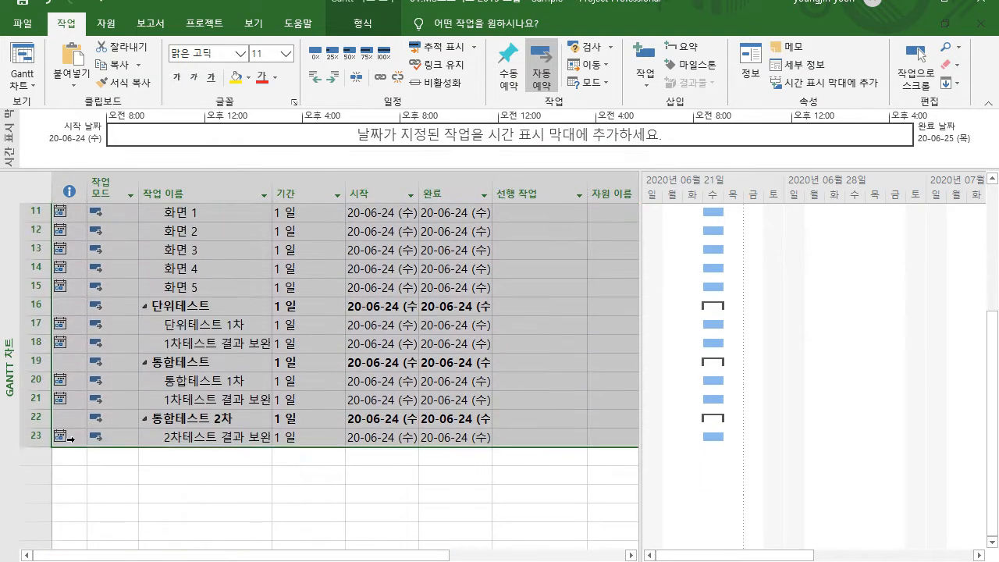
scroll(307, 244, up, 4)
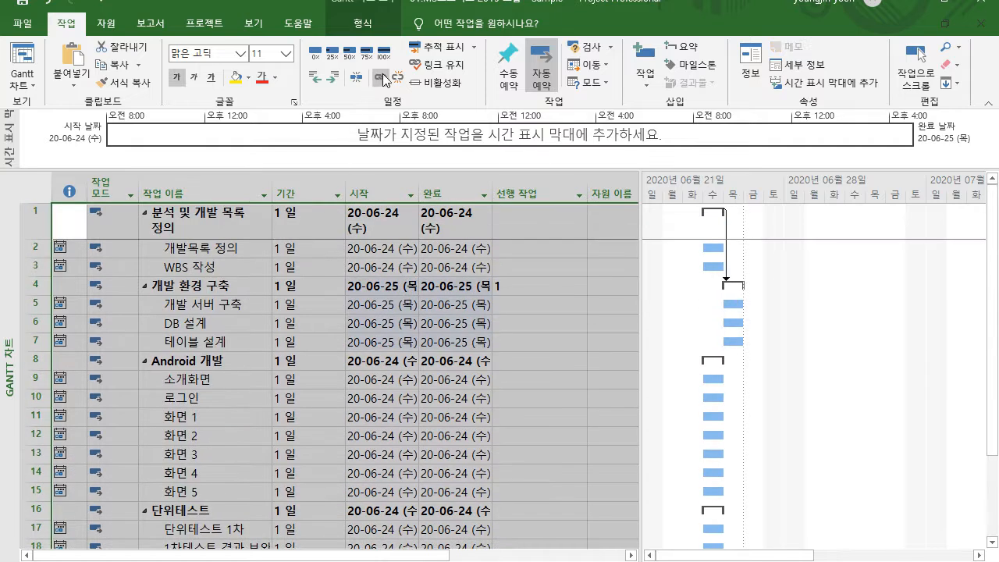
click(382, 78)
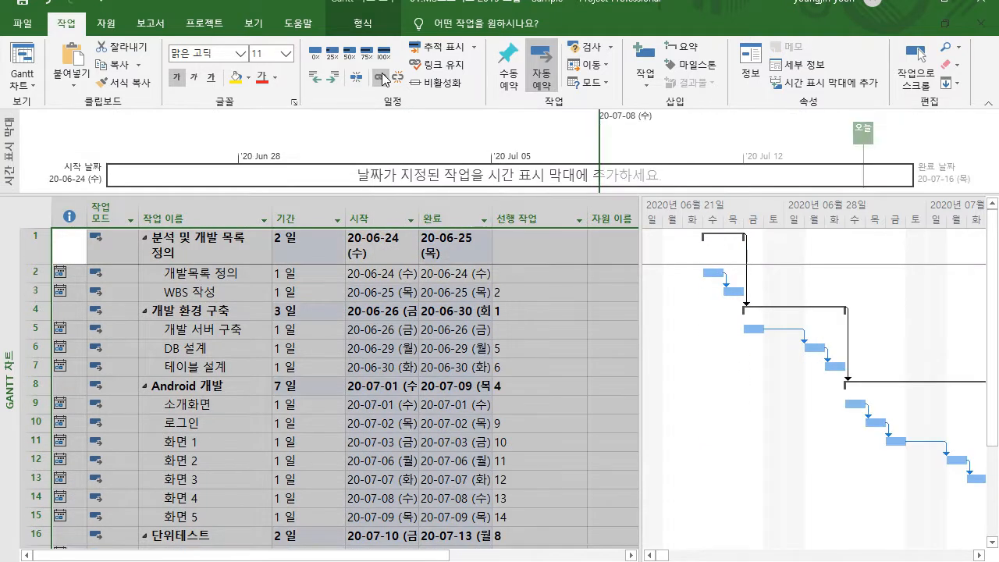
click(517, 331)
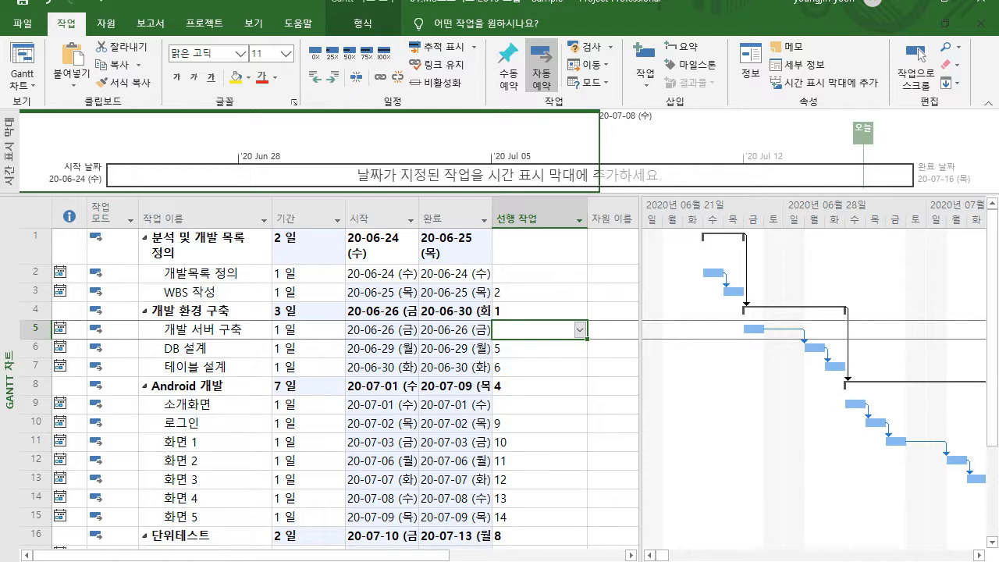
click(516, 561)
click(456, 546)
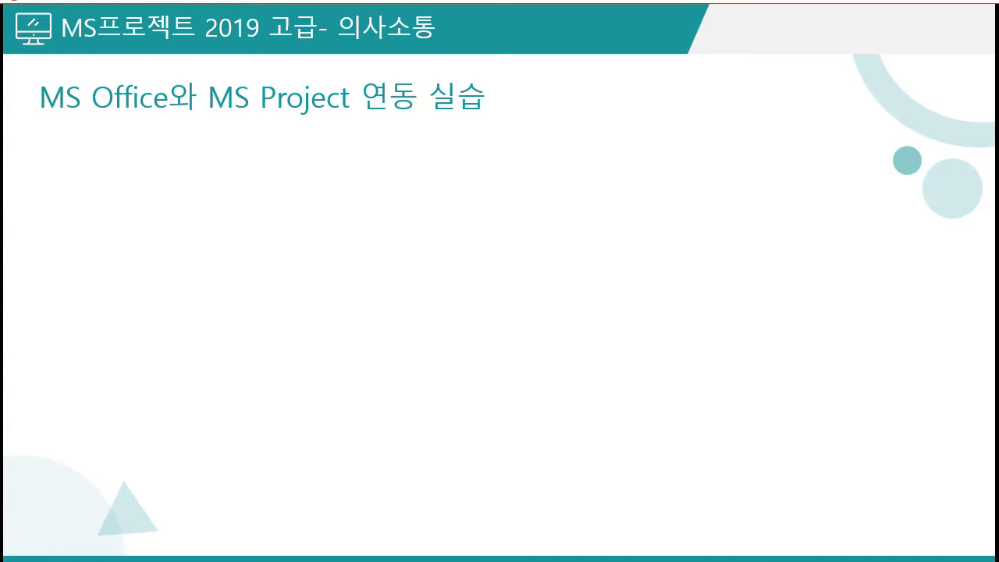
key(alt+Tab)
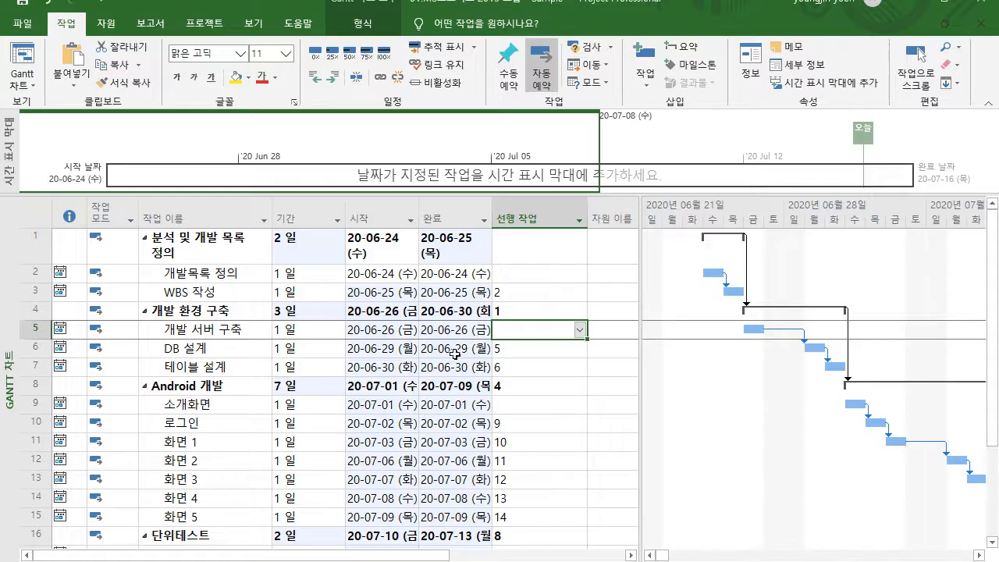
click(301, 328)
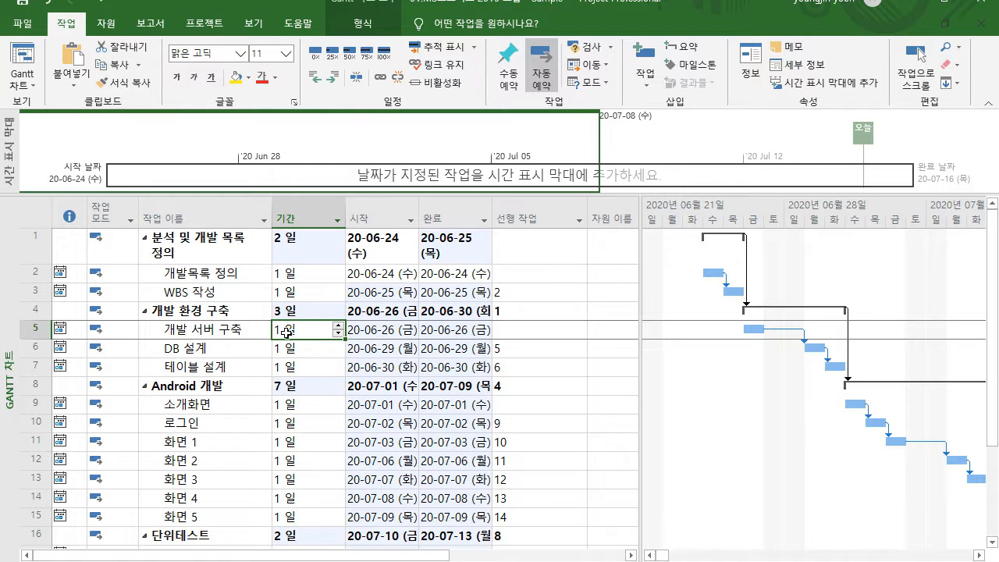
click(244, 350)
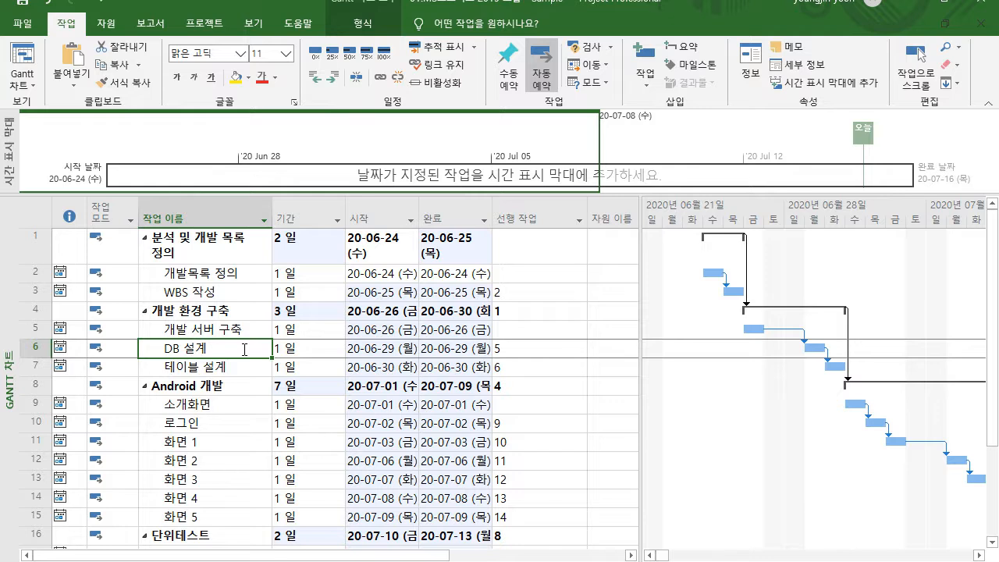
Step: Copy the task name, duration, start and finish cells for all tasks from 분석 및 개발 목록 정의 through 화면 5
drag(185, 243, 447, 517)
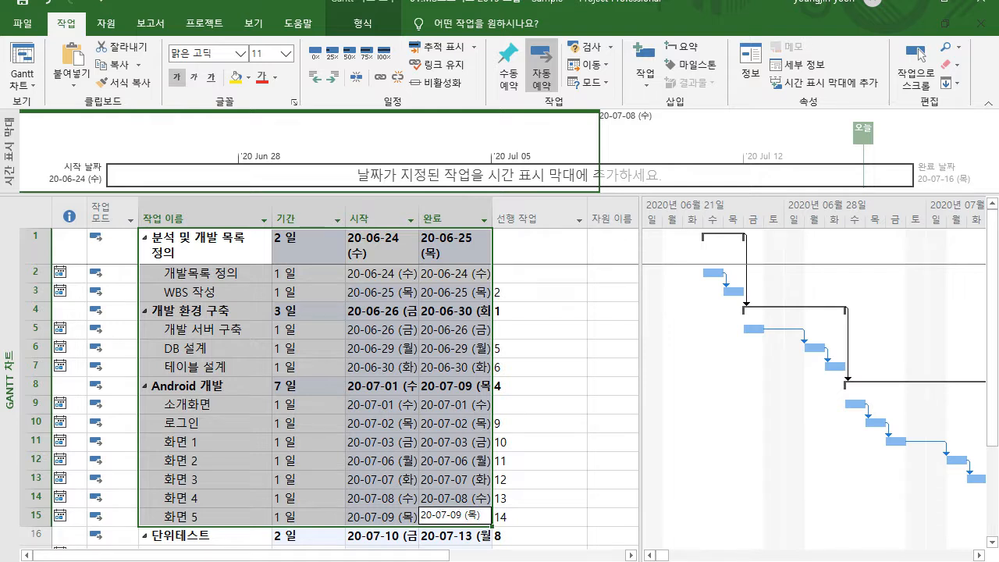
click(194, 245)
click(194, 247)
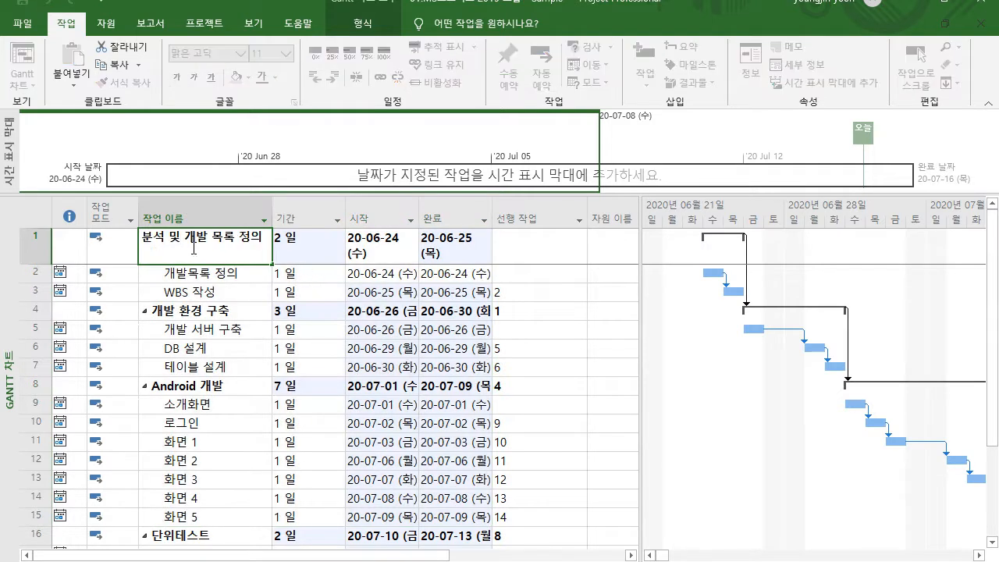
click(278, 242)
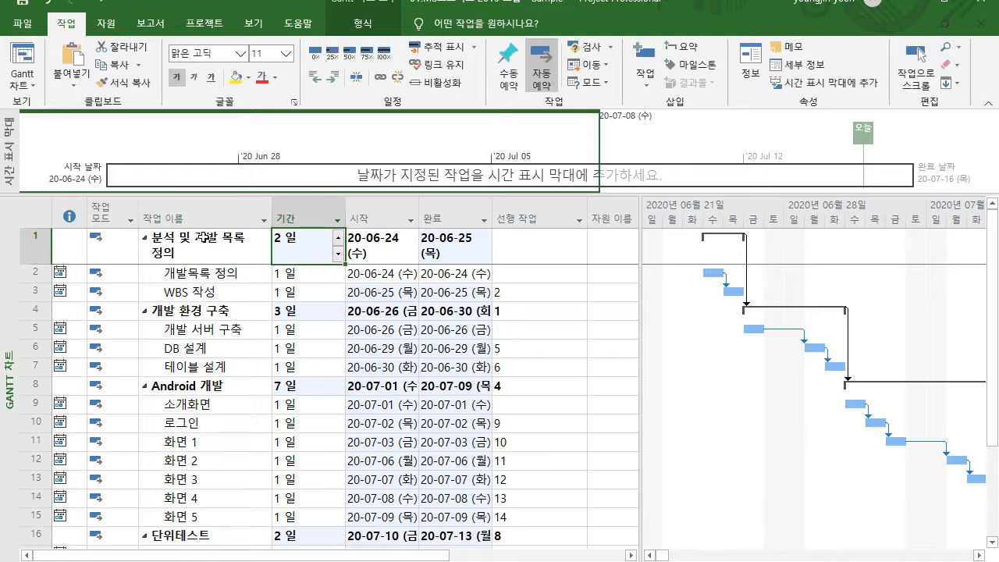
click(268, 240)
drag(269, 241, 434, 517)
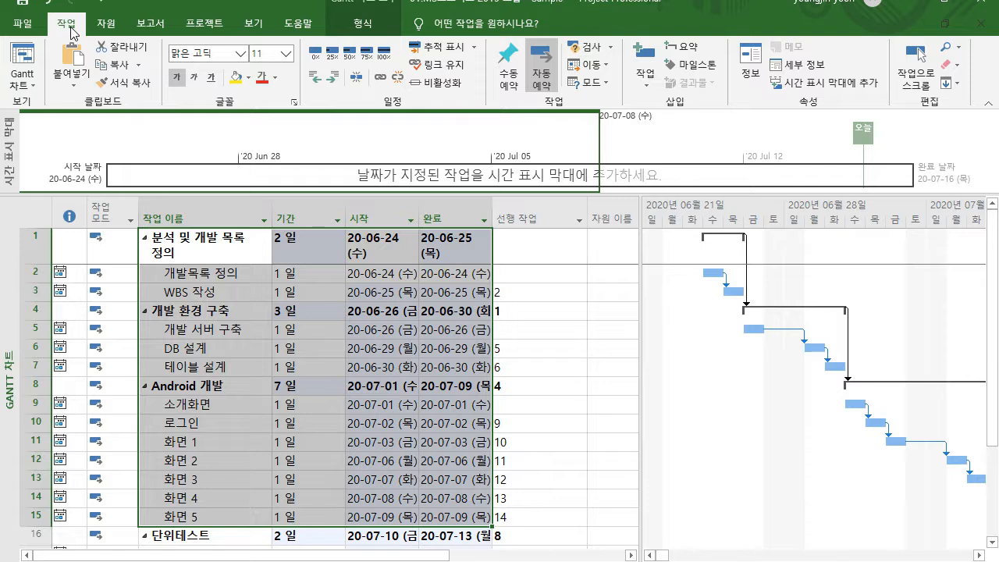
click(140, 67)
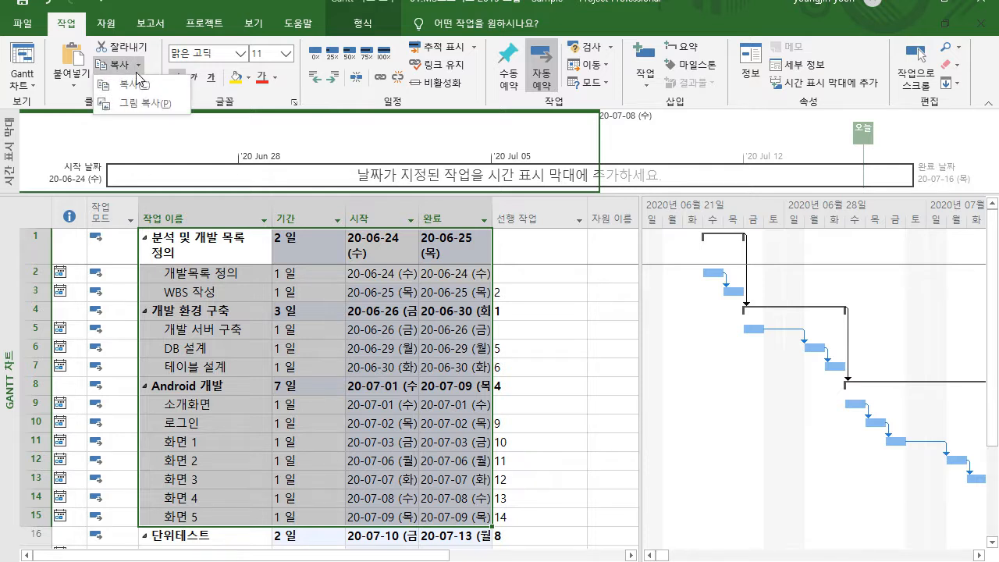
click(134, 82)
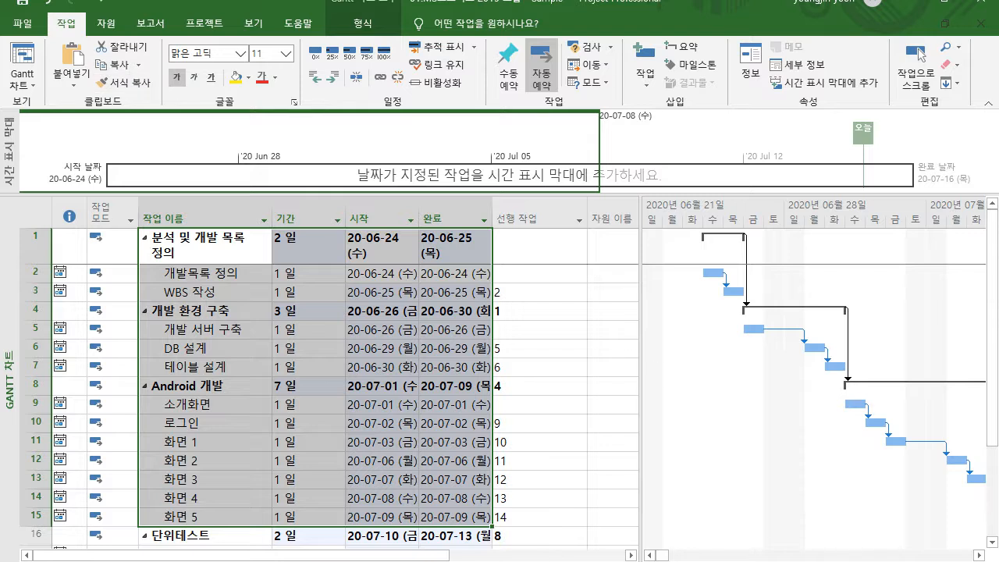
Step: Switch to PowerPoint and paste the copied task cells onto the blank slide as a table
mouse_move(483, 536)
click(564, 524)
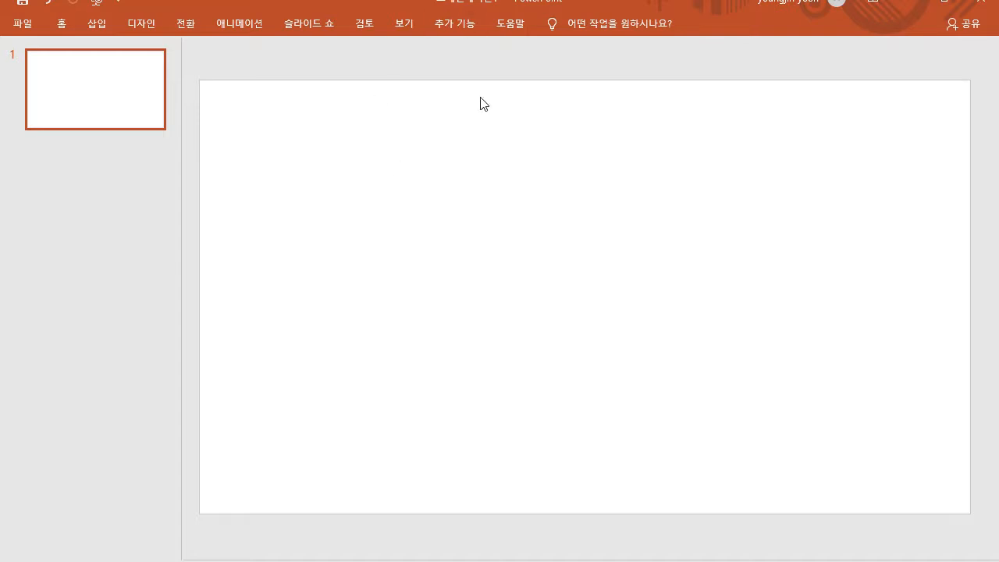
right_click(406, 185)
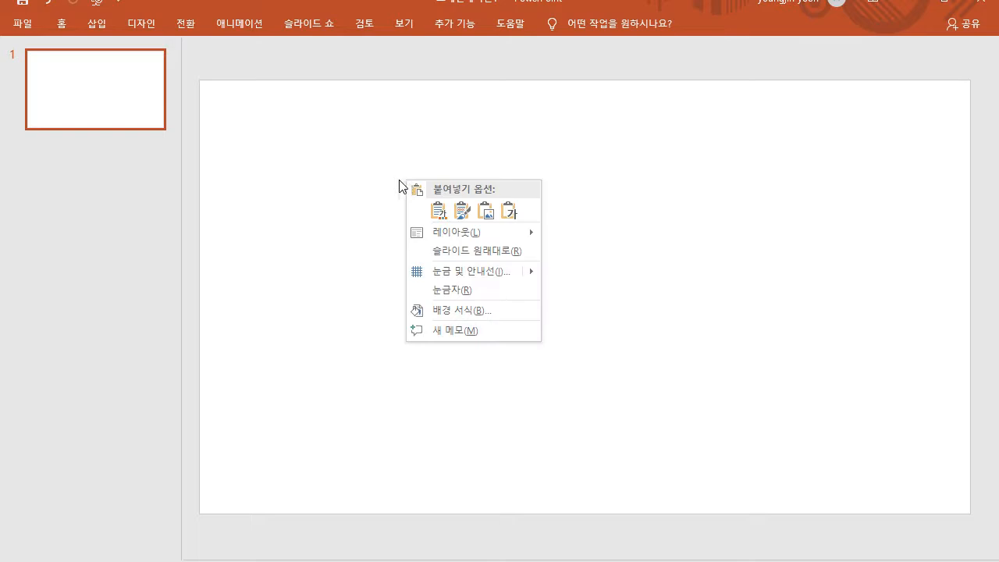
click(370, 176)
key(ctrl+v)
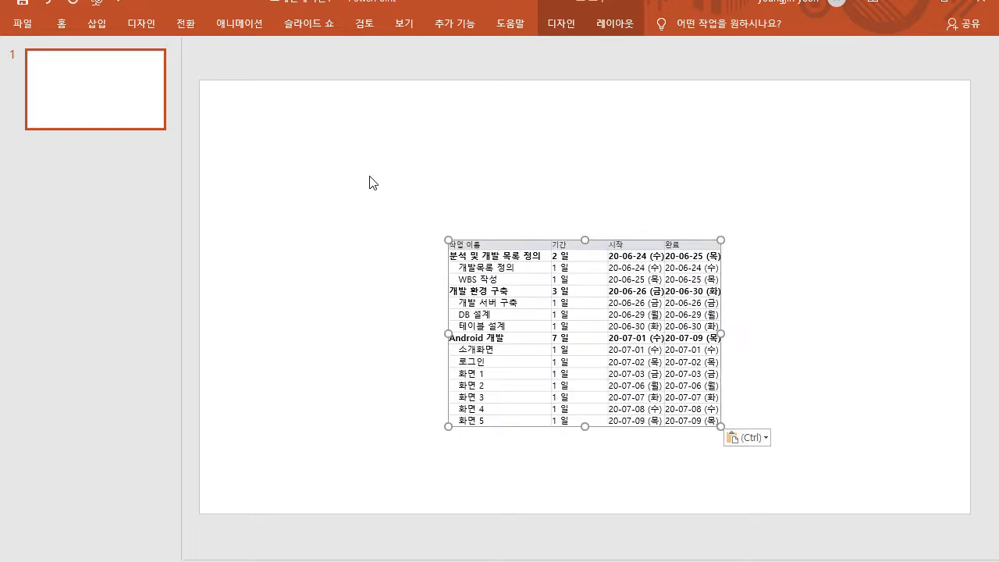
Step: Enlarge the pasted task table, centre it on the slide and select all its cells
drag(515, 242, 409, 161)
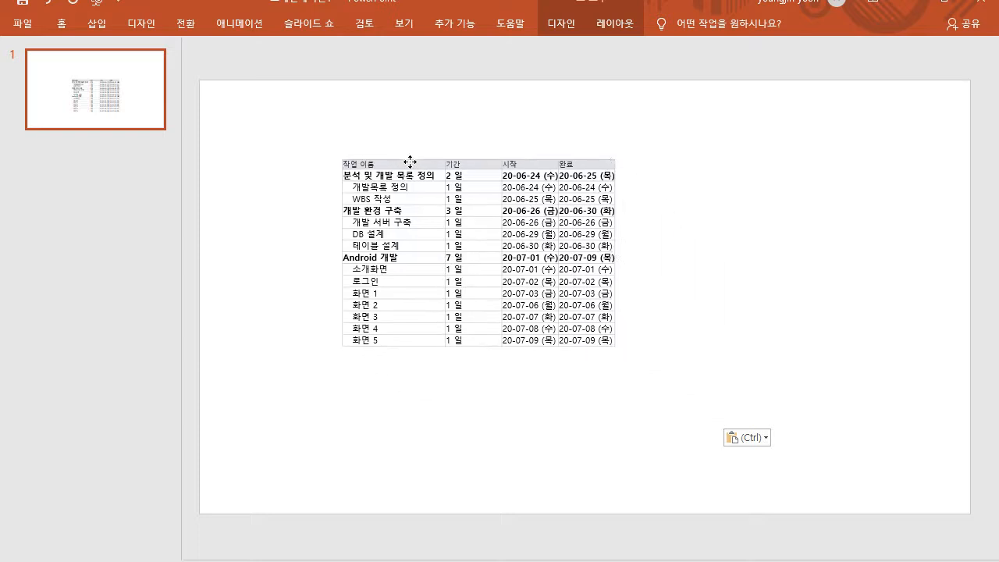
drag(615, 343, 820, 433)
drag(696, 164, 699, 147)
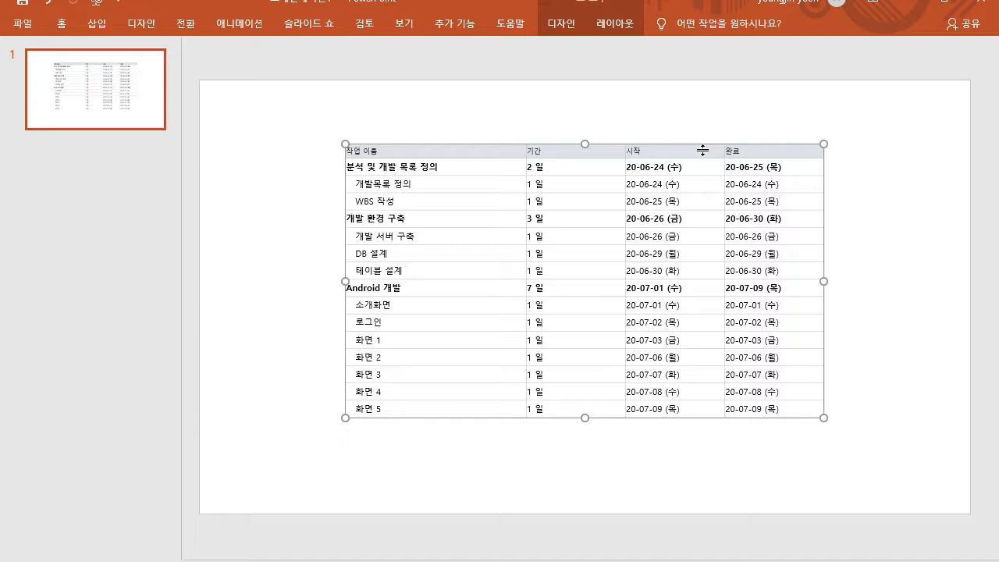
drag(443, 152, 727, 400)
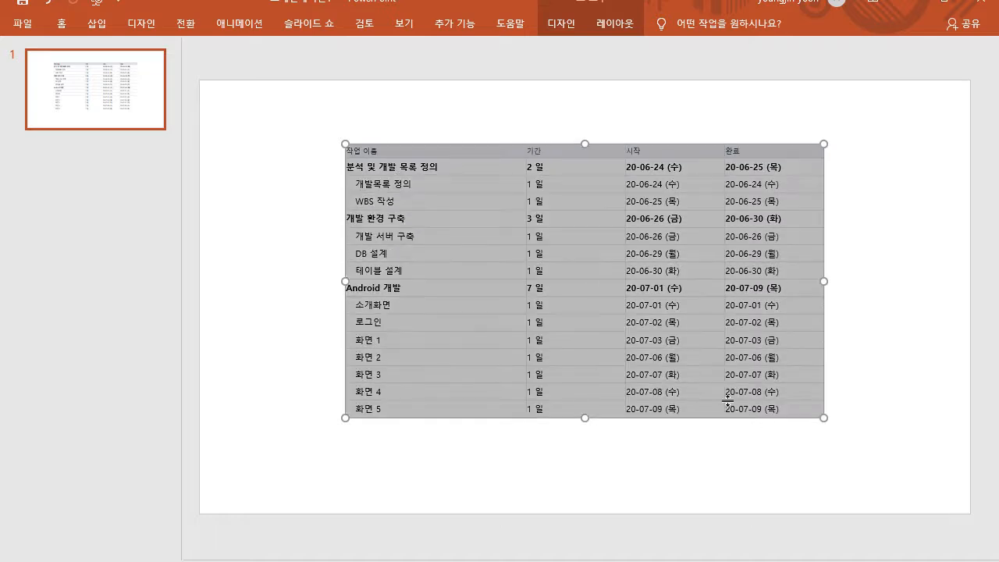
Step: Switch back to Project and copy the selected rows as a screen picture with the timescale as shown
key(alt+Tab)
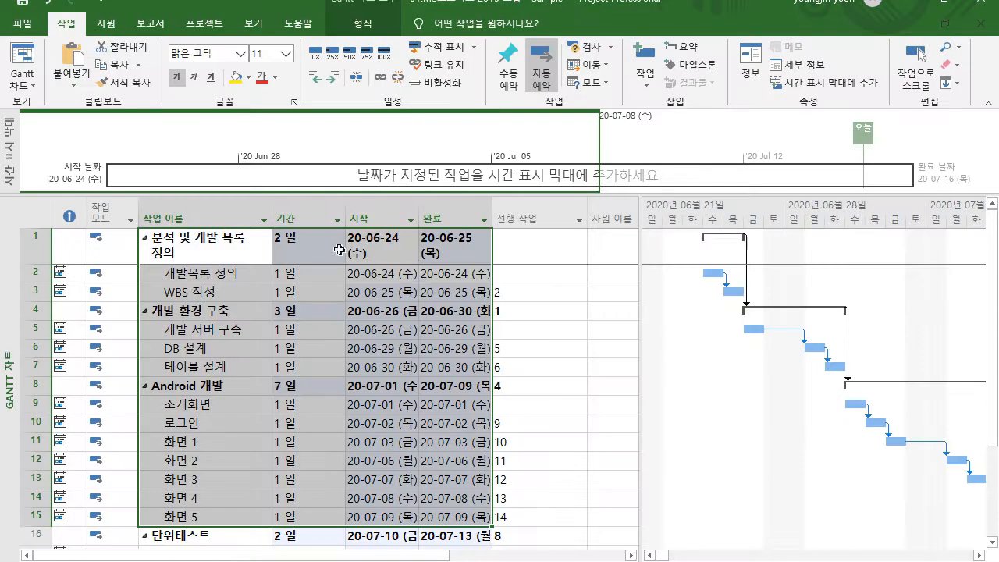
click(138, 65)
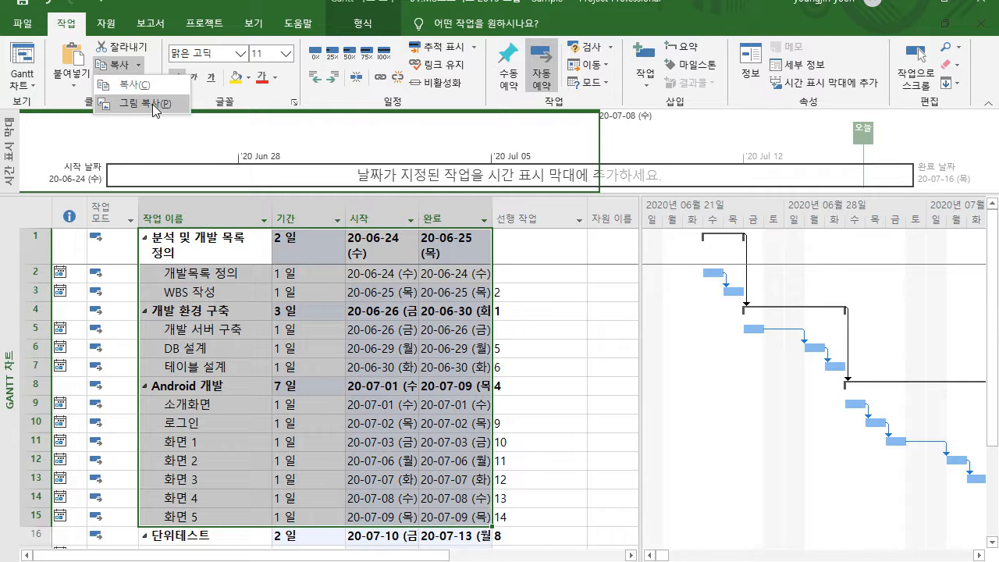
click(153, 104)
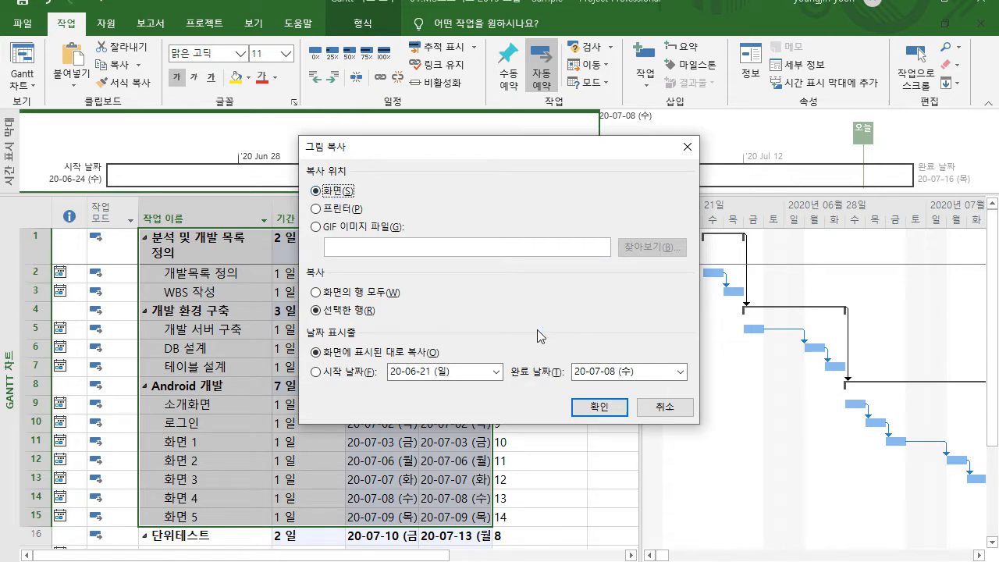
click(596, 407)
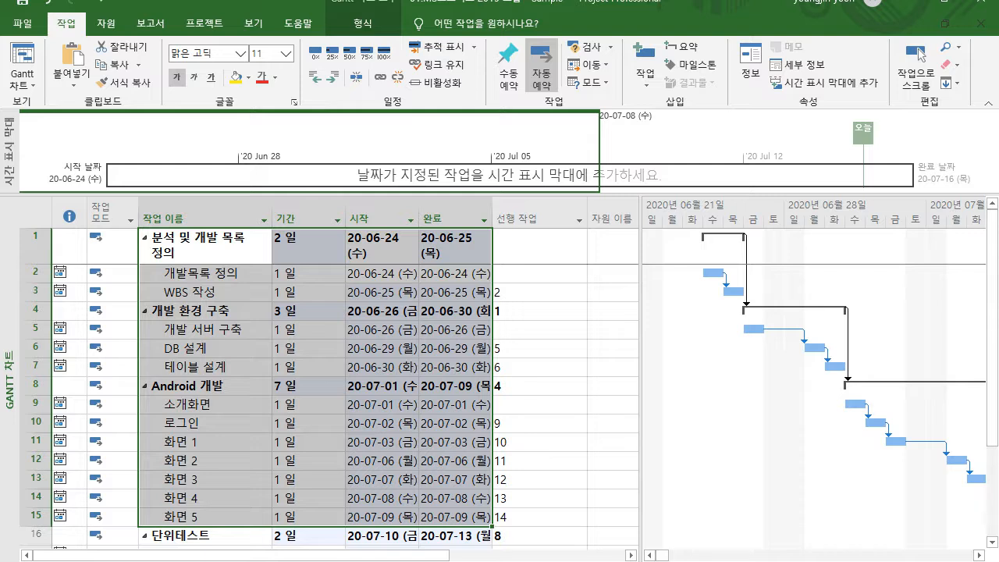
Step: Switch to PowerPoint, duplicate the task table slide and delete the table from the second slide
mouse_move(519, 558)
click(548, 485)
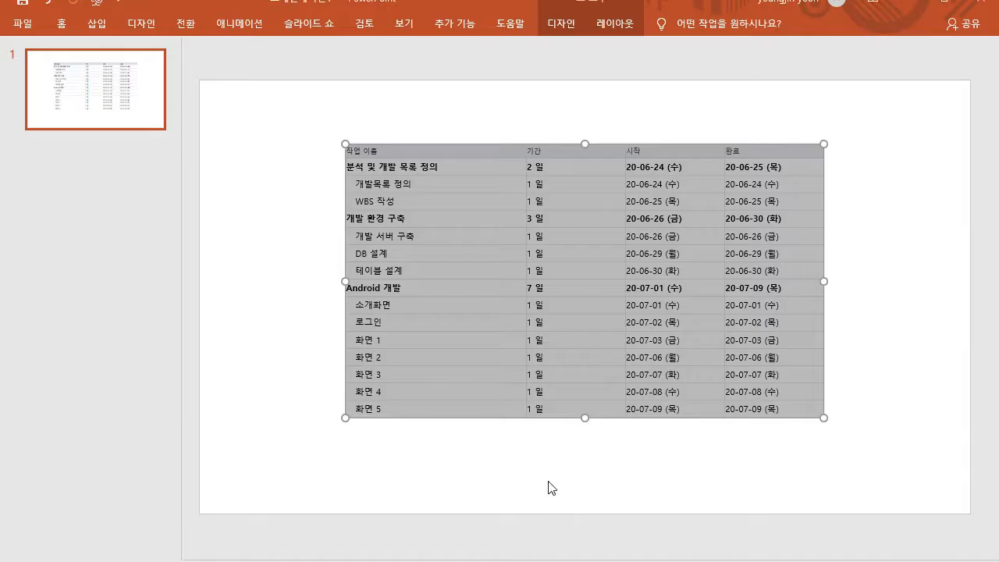
click(295, 209)
click(128, 116)
key(Return)
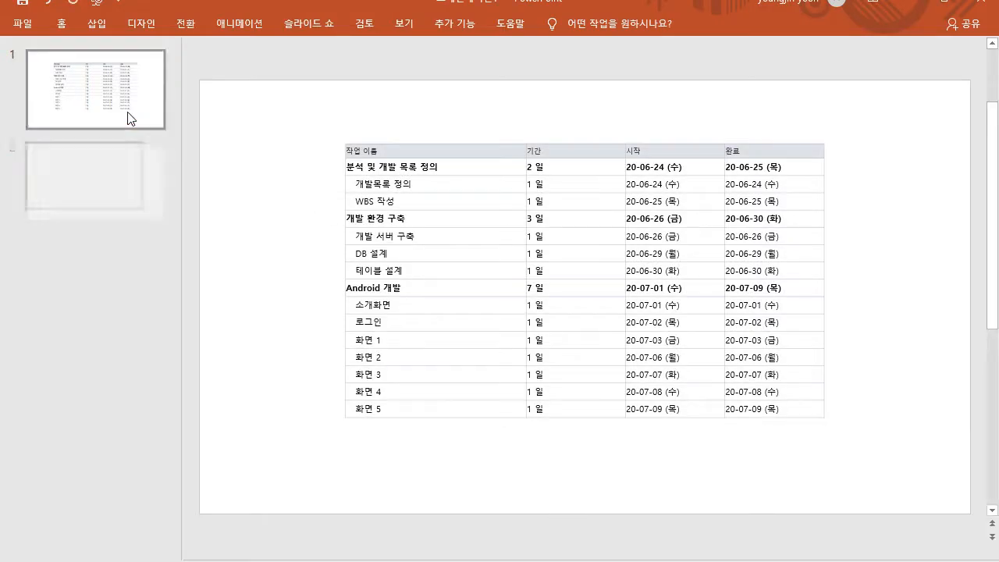
click(452, 251)
key(Delete)
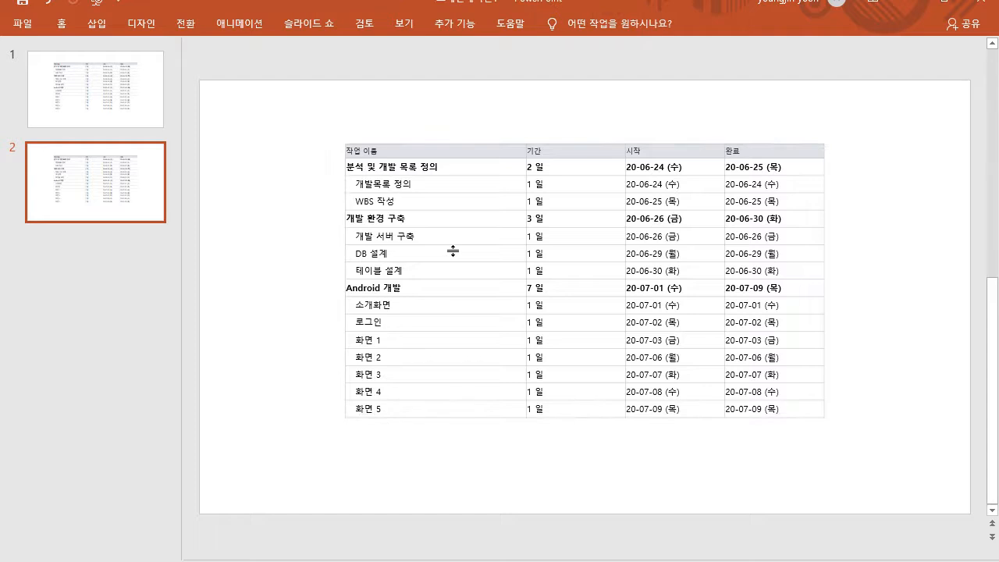
click(453, 250)
key(Delete)
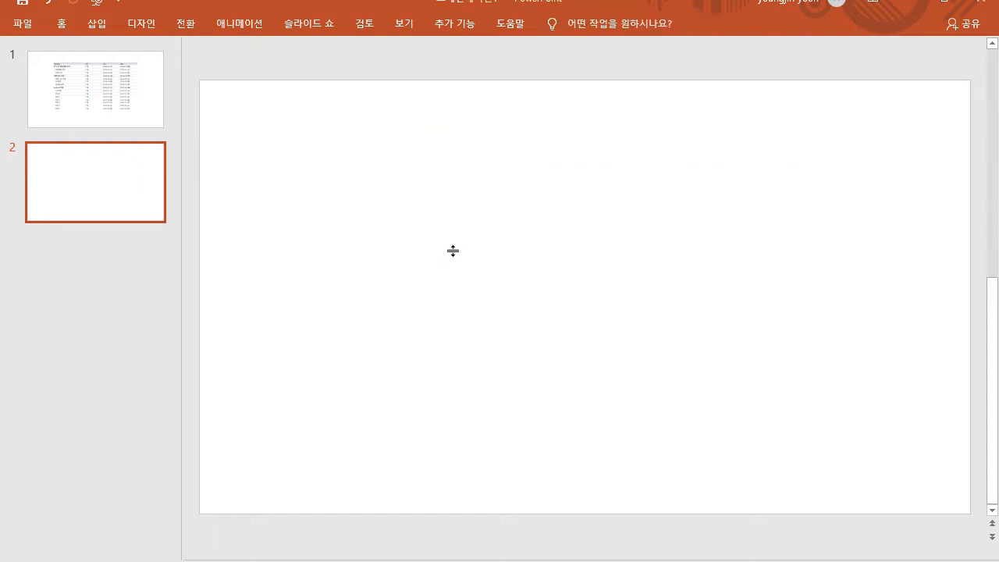
Step: Paste the copied Gantt chart picture onto the second slide, then enlarge and centre it across the slide
key(ctrl+v)
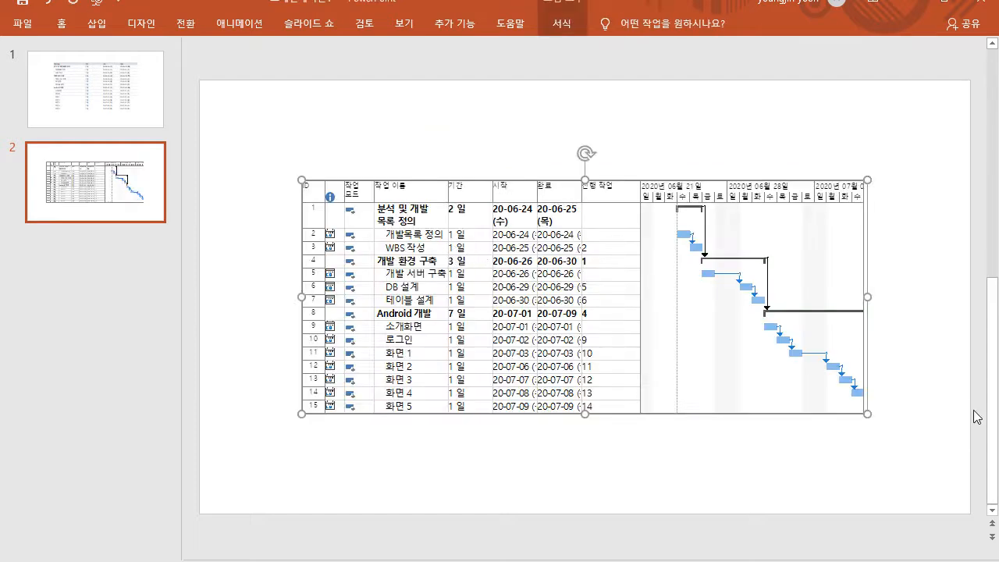
drag(867, 413, 991, 465)
drag(446, 224, 373, 190)
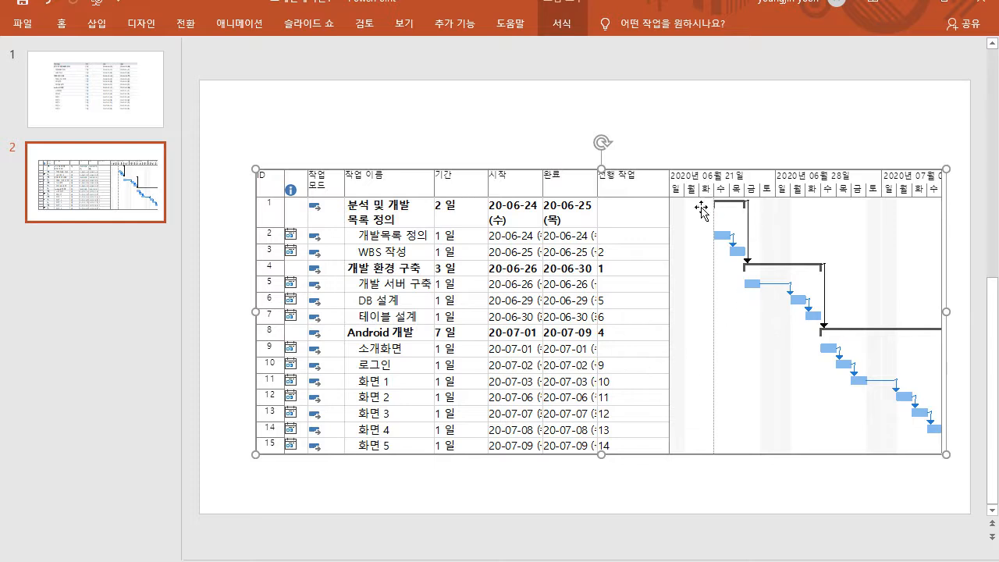
drag(535, 274, 518, 252)
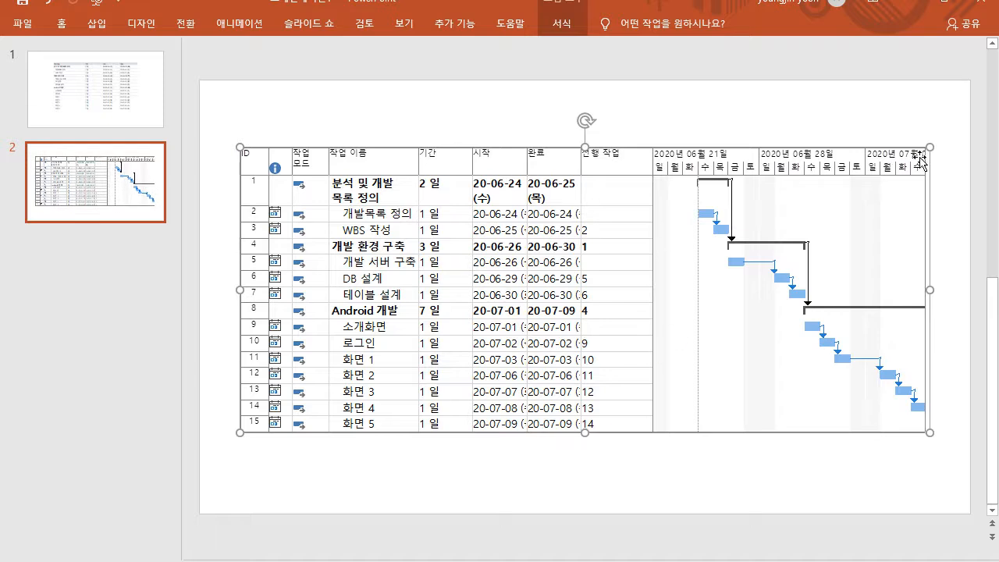
drag(929, 146, 939, 134)
mouse_move(776, 197)
mouse_down()
mouse_move(749, 205)
mouse_move(757, 198)
mouse_up()
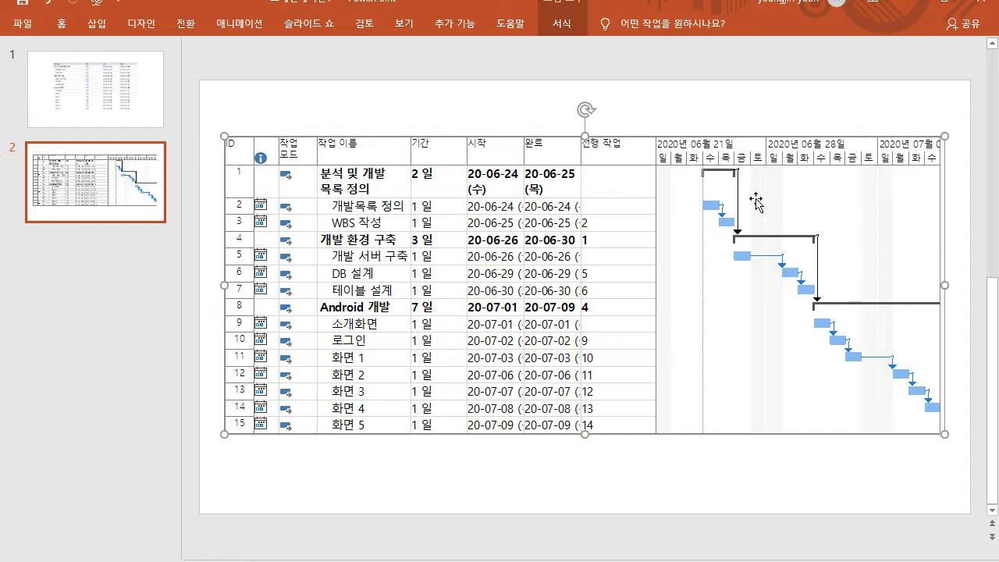
Step: Switch to Project and choose GIF image file as the output for a picture copy of the selected rows
key(alt+Tab)
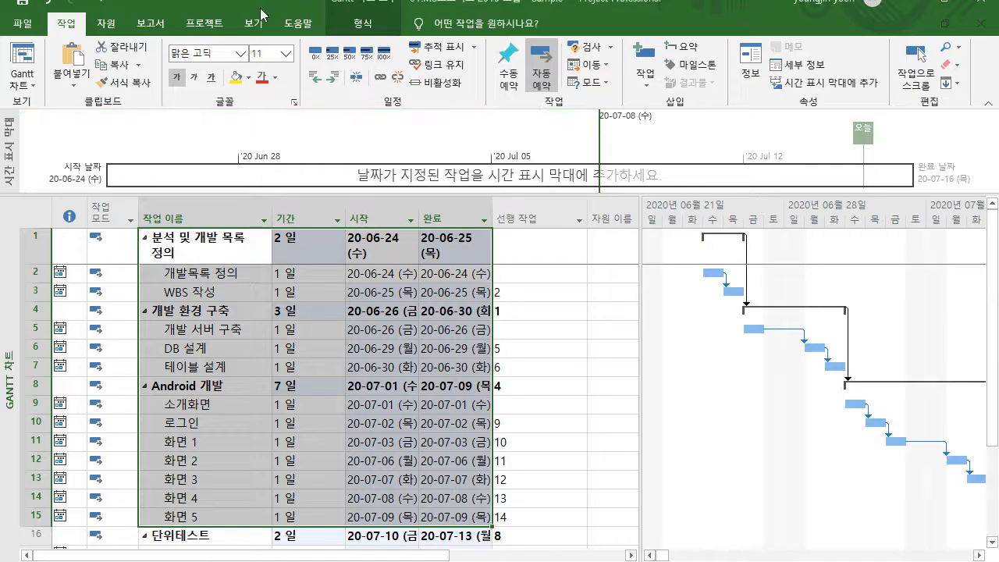
click(140, 69)
click(144, 103)
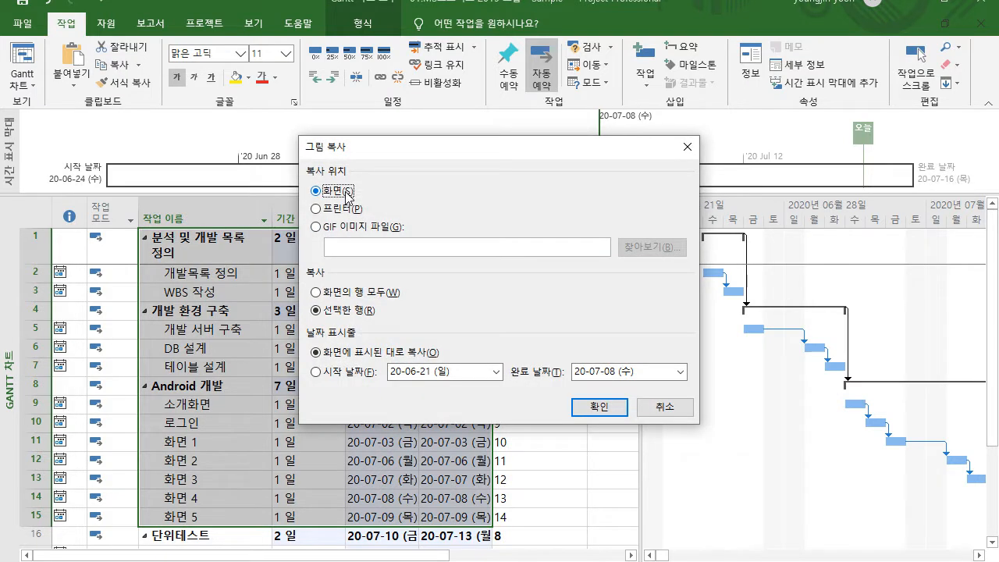
click(362, 227)
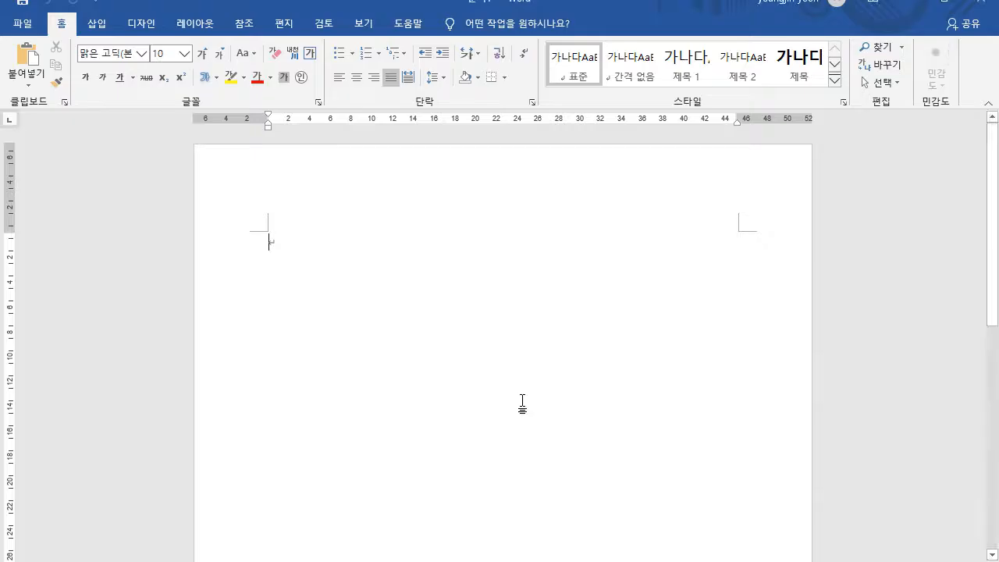
Step: Paste the copied Gantt chart picture into the blank Word document and select it
text(ㅍ)
key(BackSpace)
key(ctrl+v)
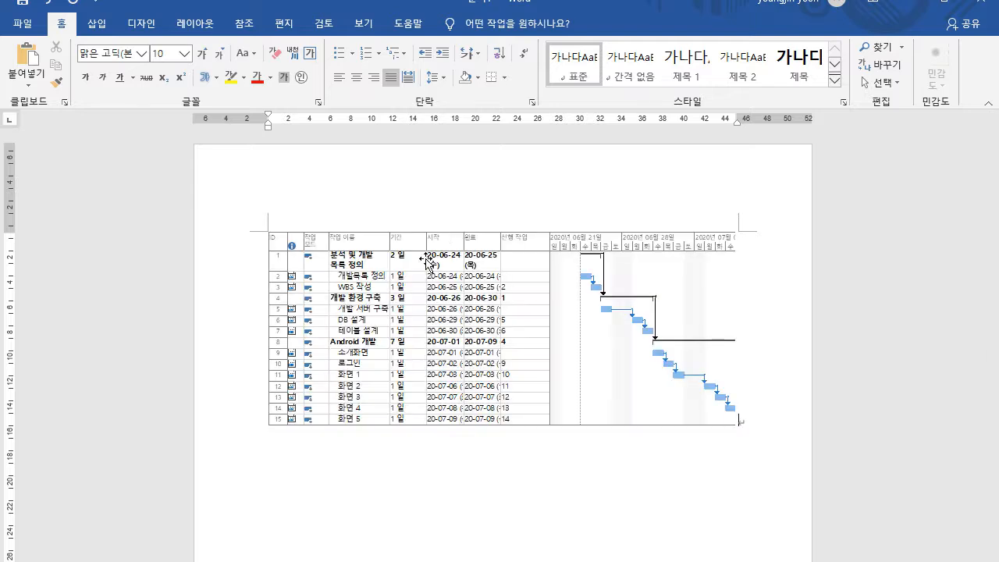
click(445, 306)
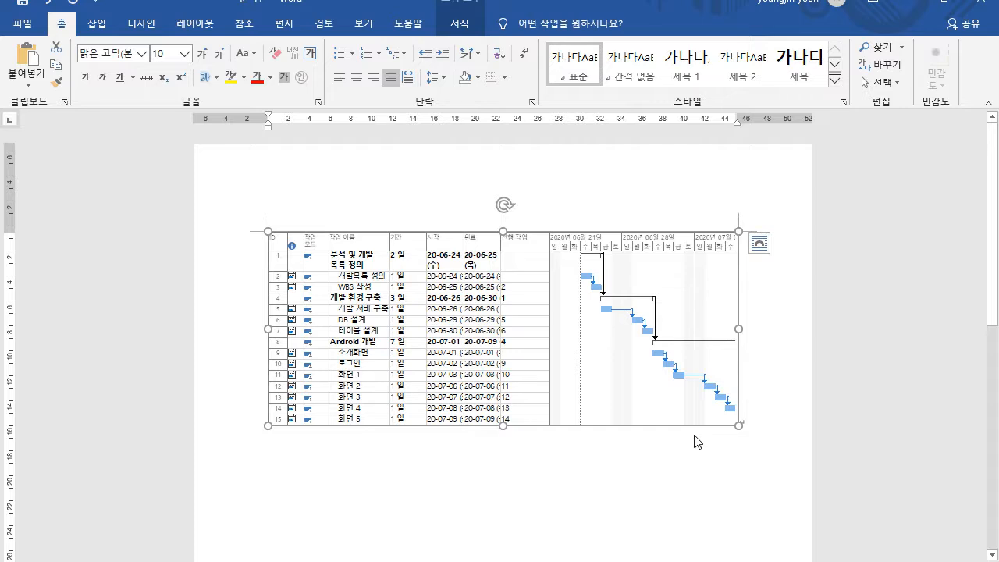
Step: Return to Project and dismiss the picture copy settings without exporting a GIF
key(alt+Tab)
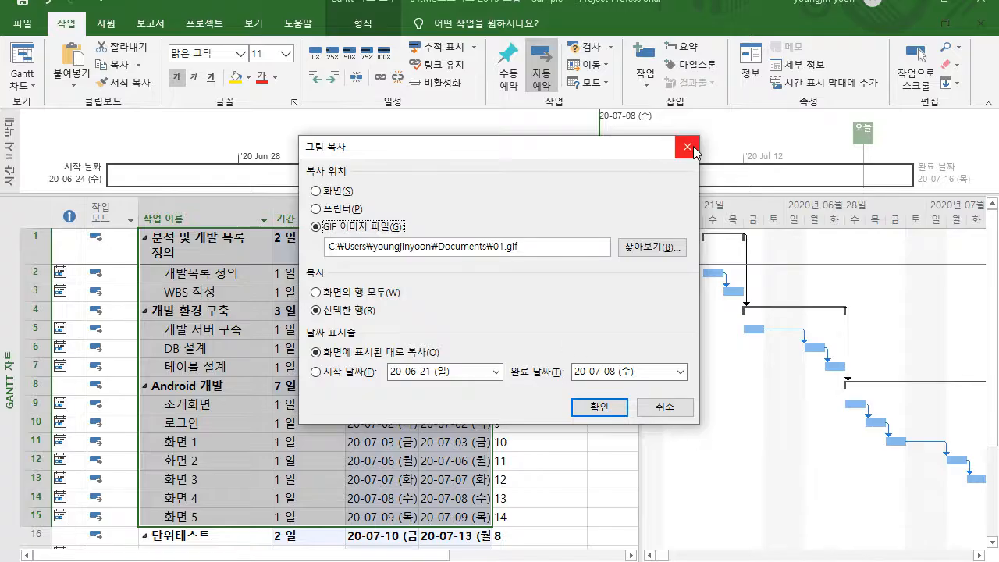
click(691, 146)
click(341, 349)
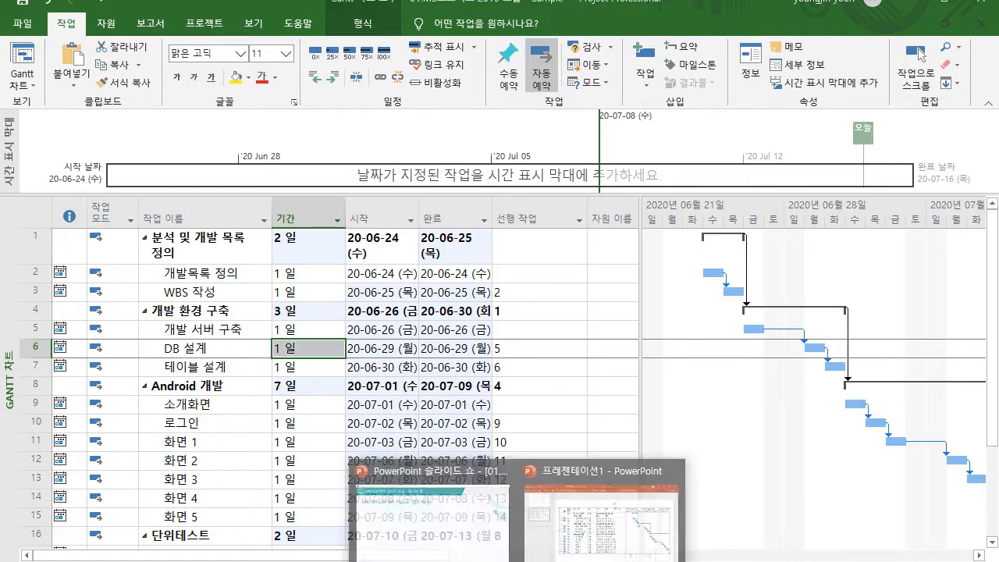
click(468, 539)
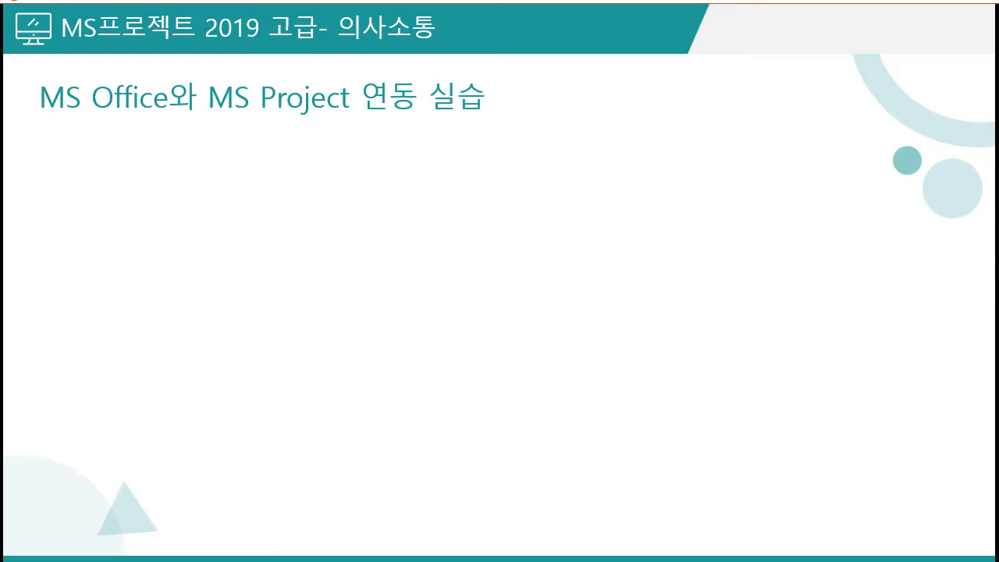
key(Right)
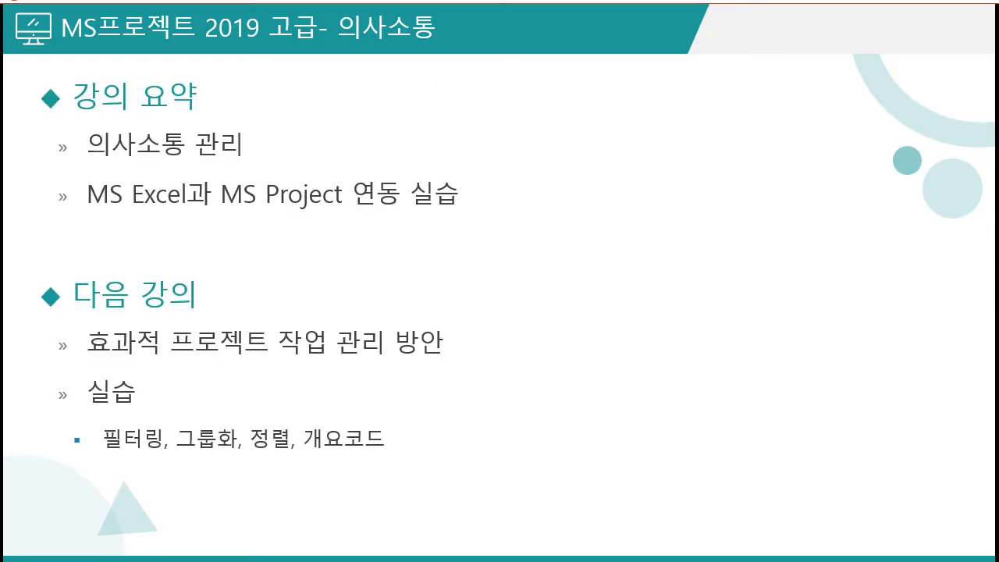